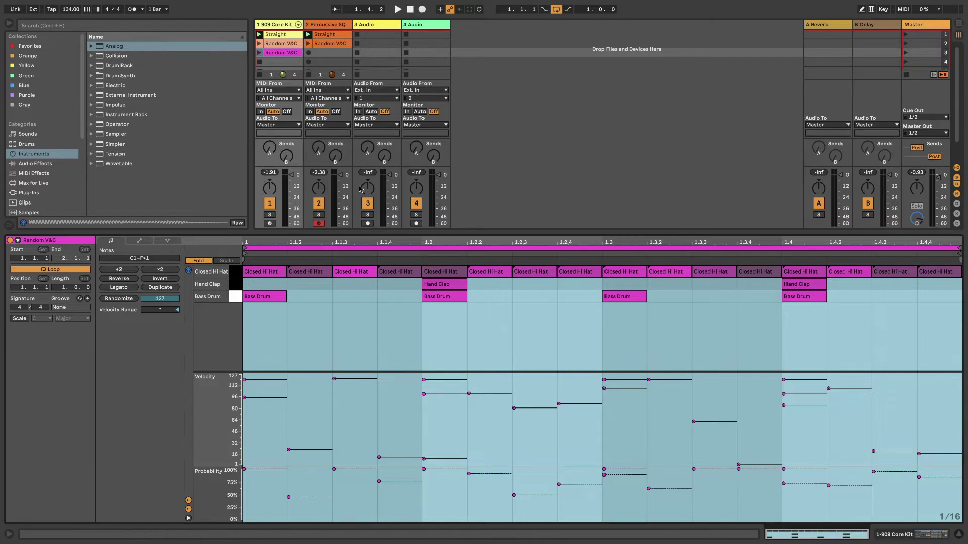
Step: Open the Straight clip and launch Scene 1 to loop both Straight clips
click(285, 36)
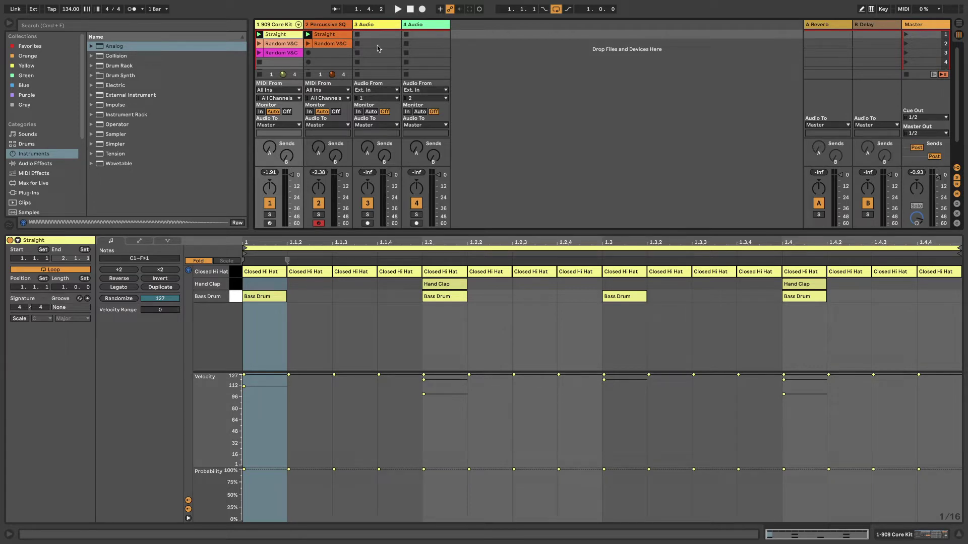
scroll(905, 35, down, 1)
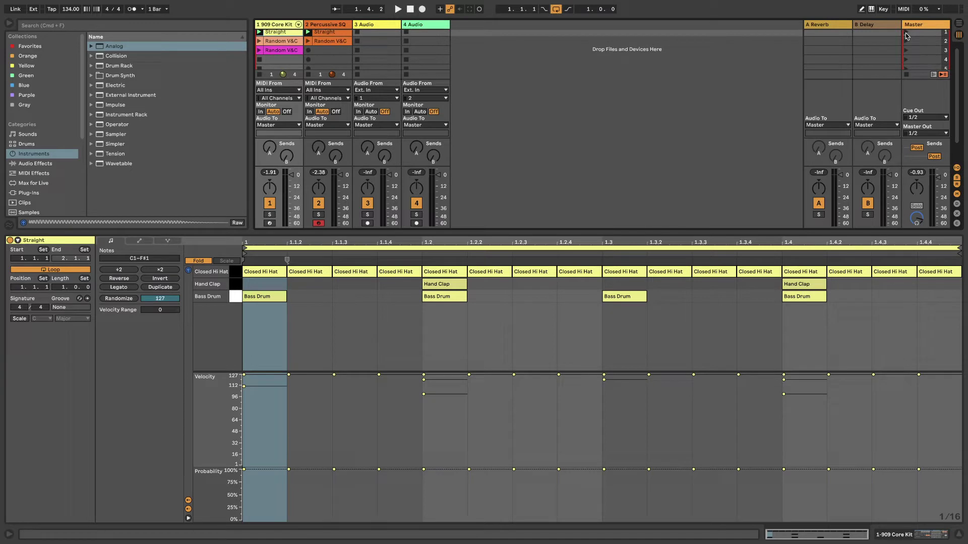
scroll(906, 32, up, 1)
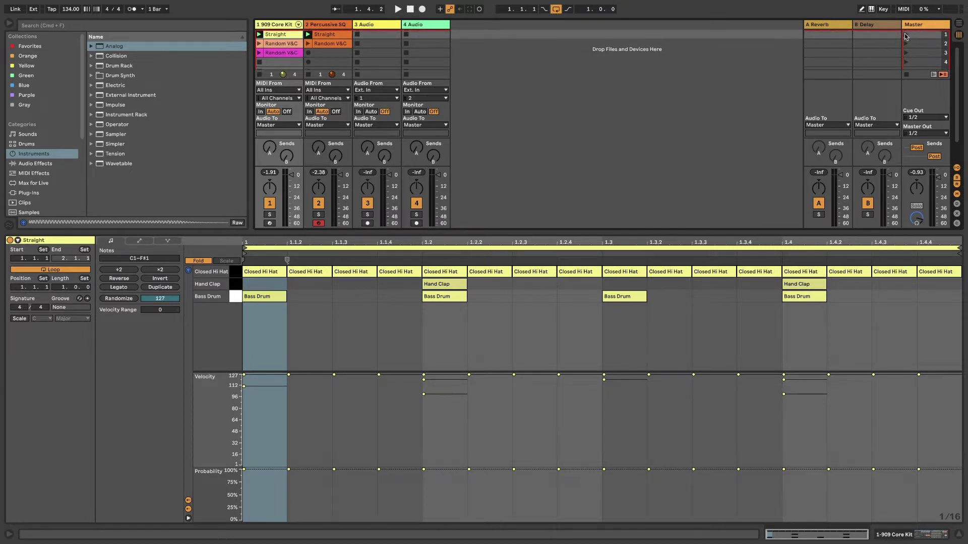
click(906, 34)
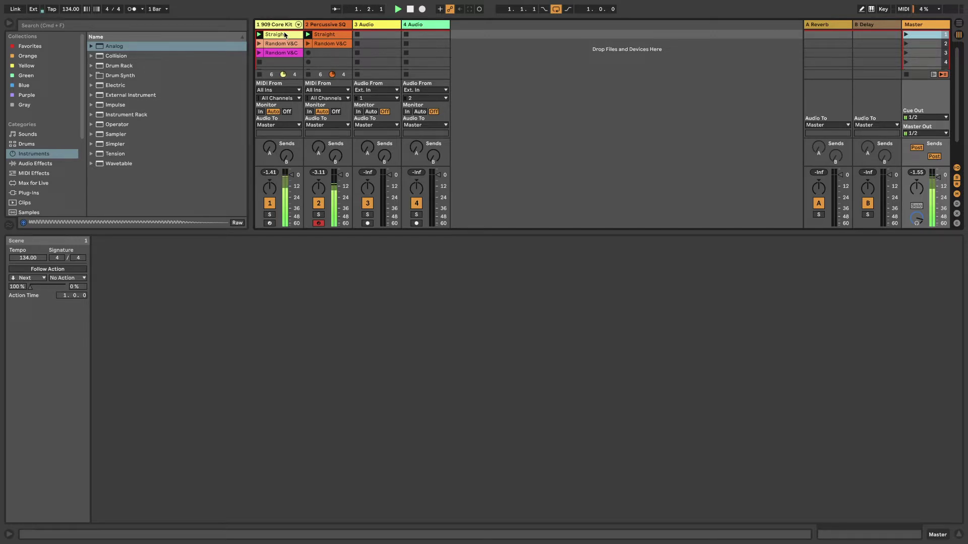
Step: Launch Scene 2 and open the 909 Core Kit's Random V&C clip in the note editor
click(906, 46)
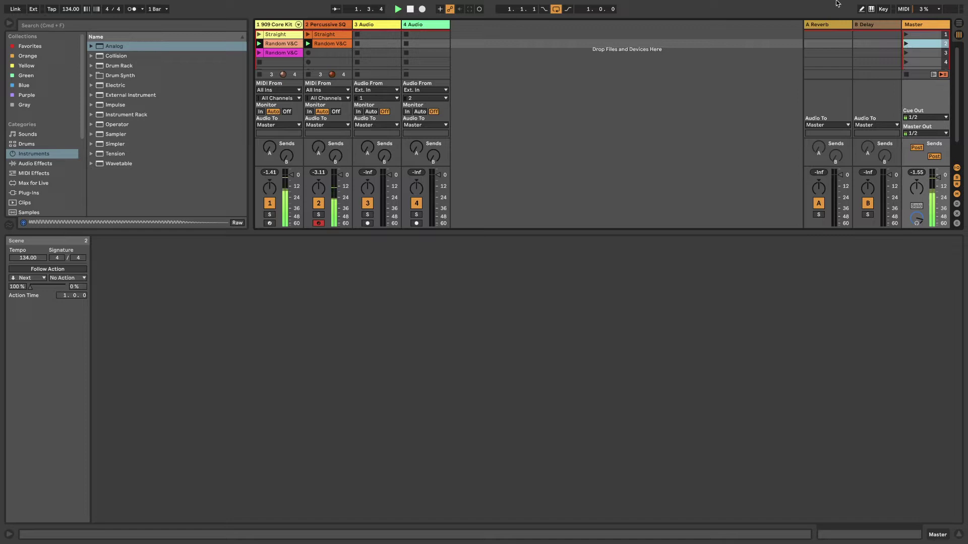
click(285, 44)
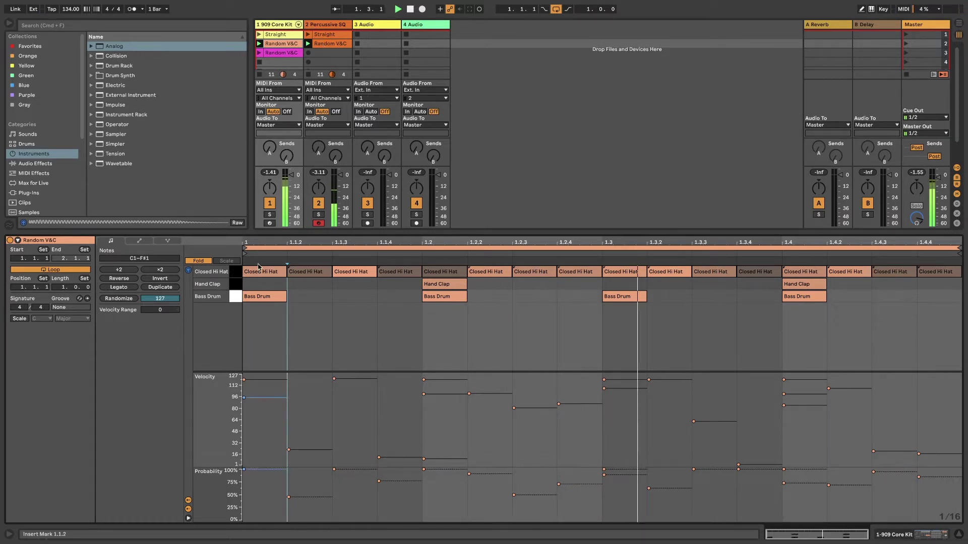
Step: Select the Closed Hi Hat notes and randomize their velocities five times over
click(234, 277)
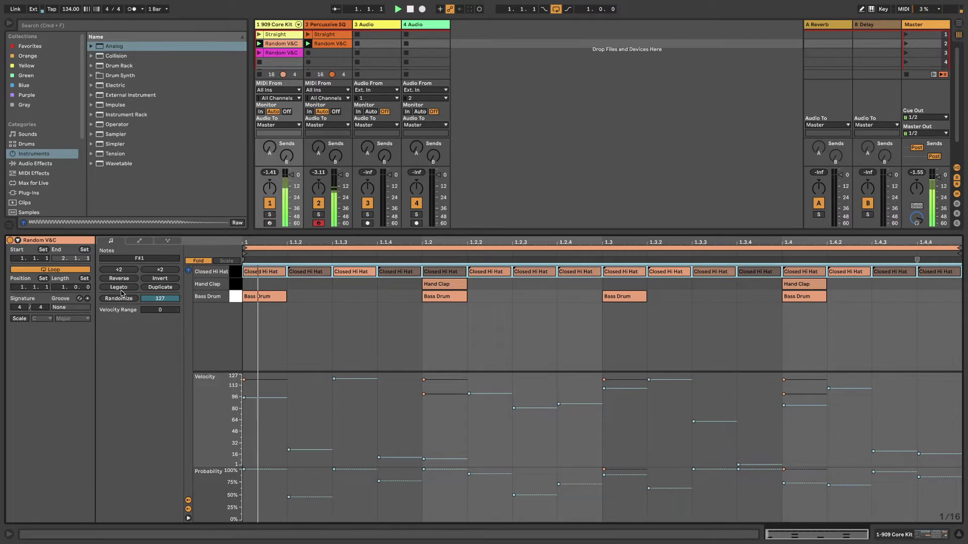
click(115, 242)
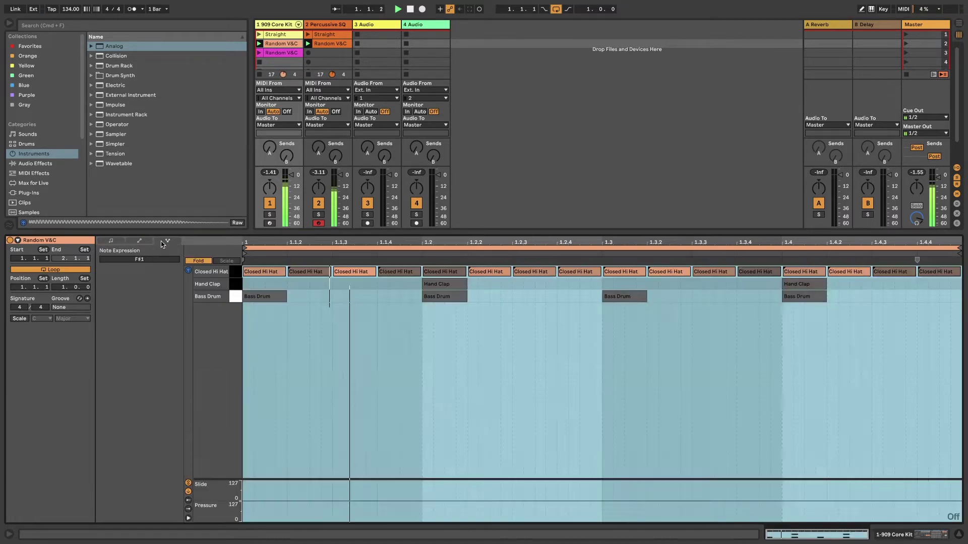
click(112, 242)
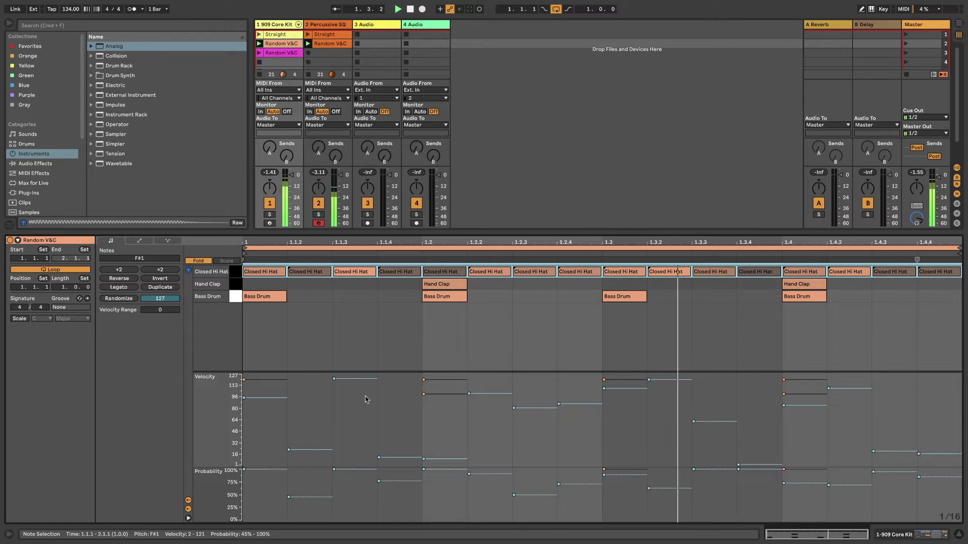
click(120, 299)
click(120, 299)
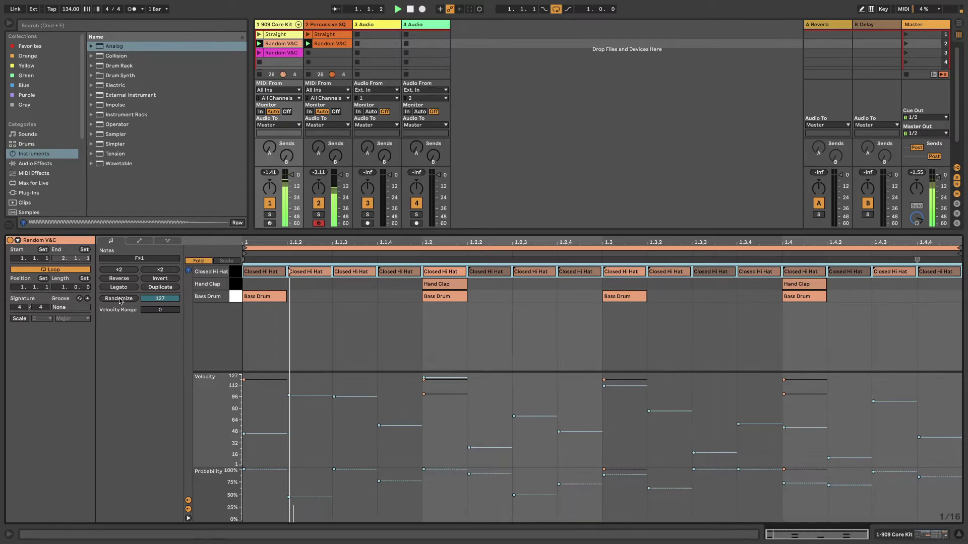
click(119, 298)
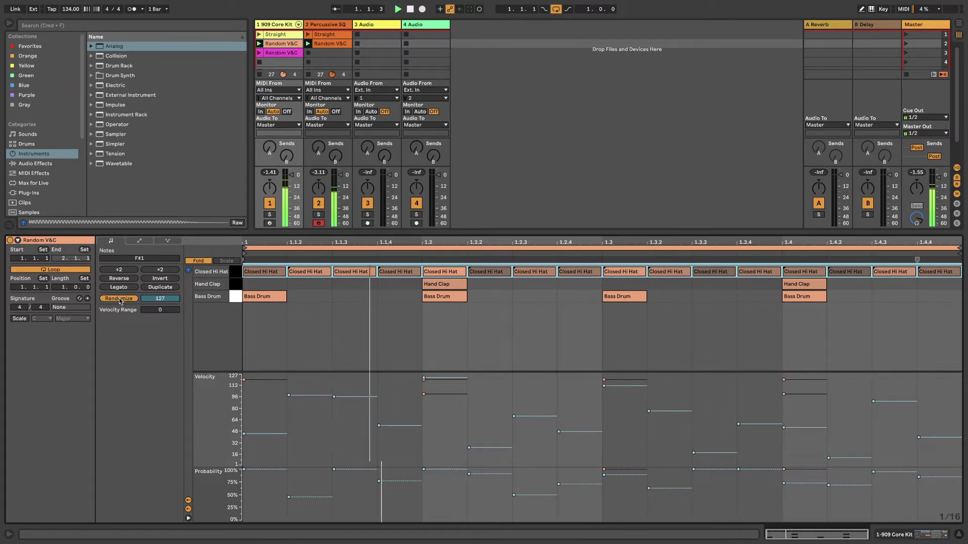
click(120, 299)
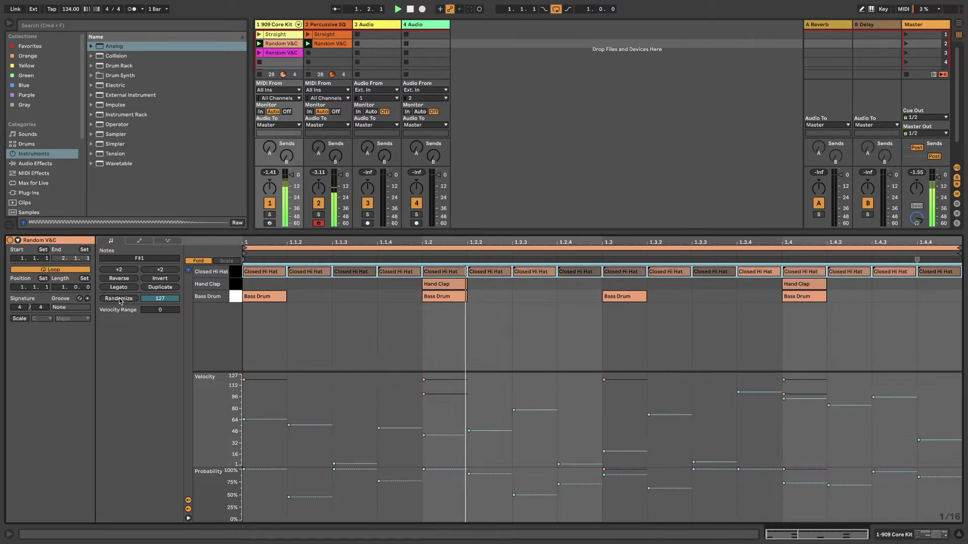
click(120, 299)
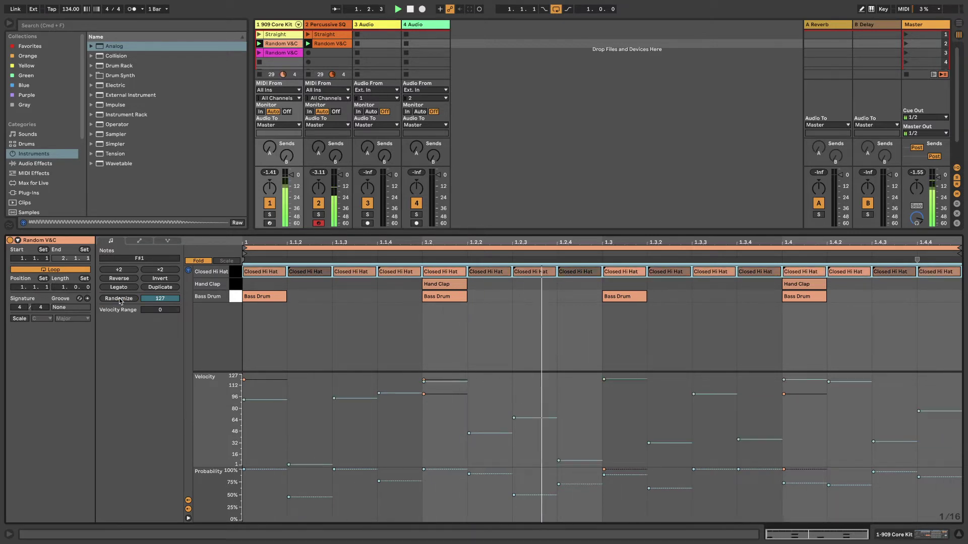
Step: Raise the first hi hat's velocity to 109, then randomize velocities of every note in the clip
click(282, 428)
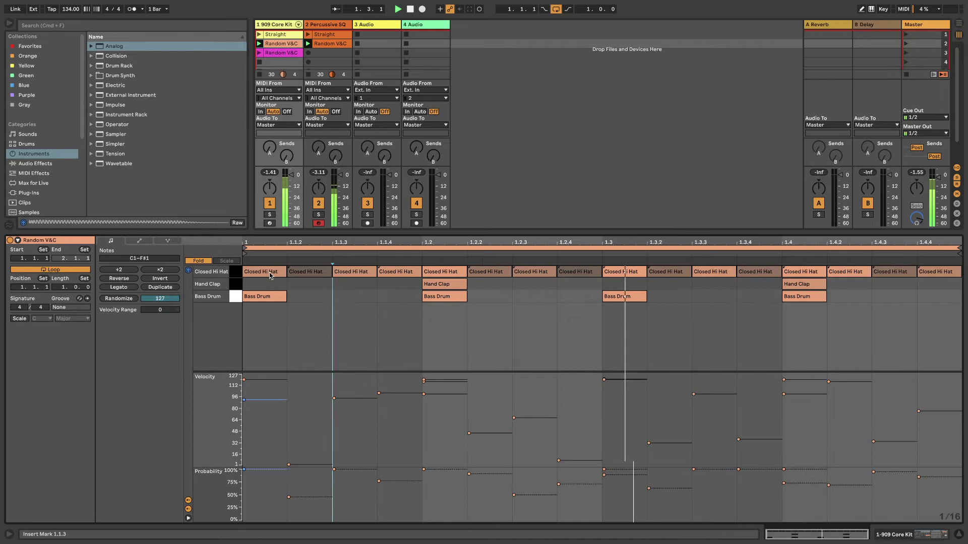
click(281, 399)
drag(281, 400, 282, 387)
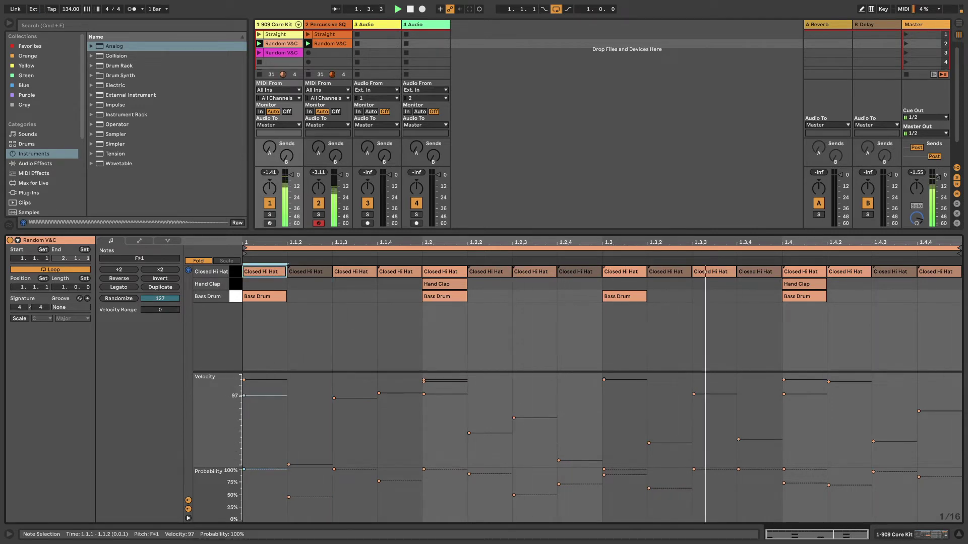
key(super+a)
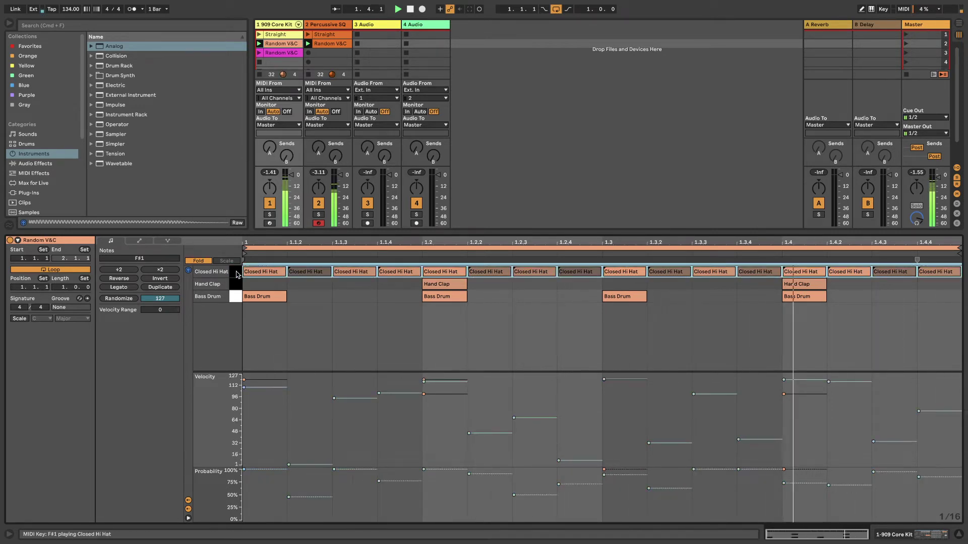
click(118, 299)
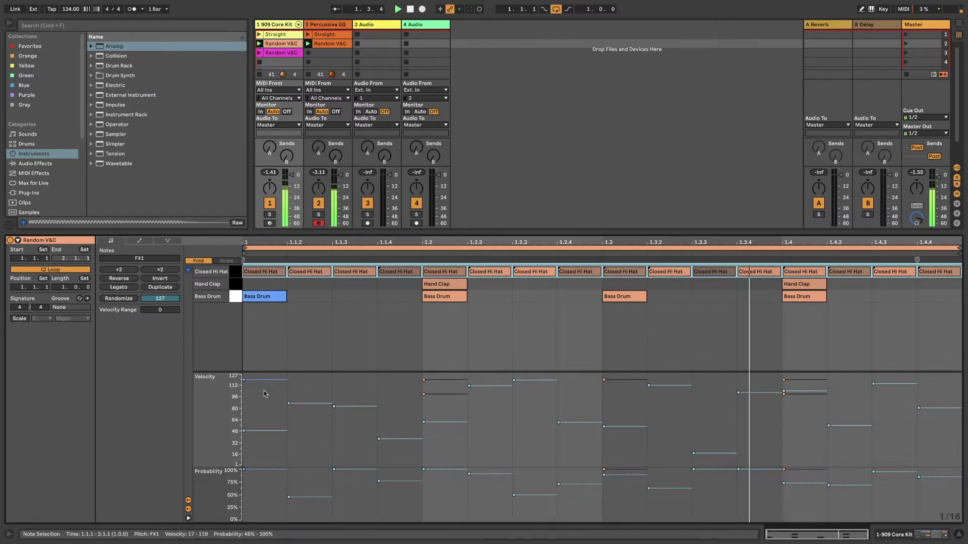
Step: Set the Closed Hi Hat velocities to 127 and the velocity range to -80
drag(264, 430, 263, 374)
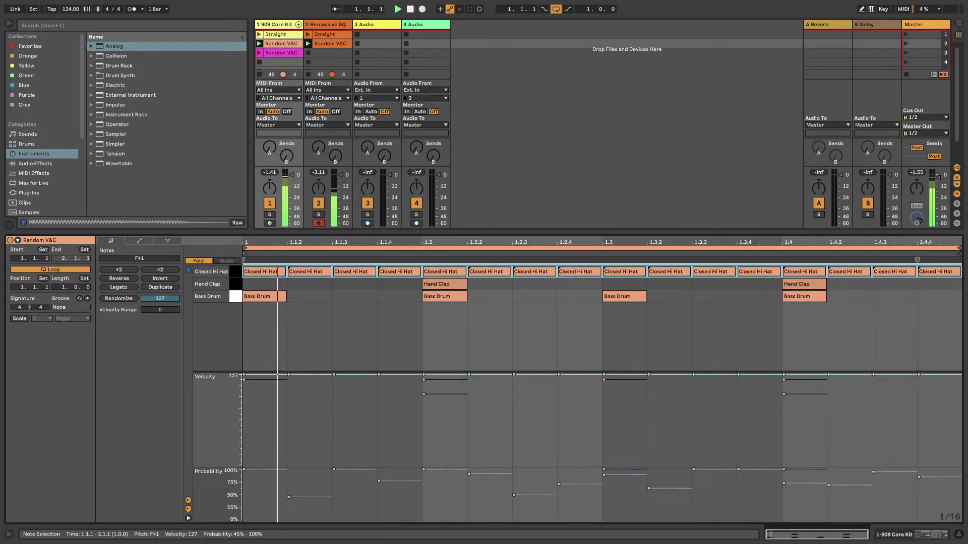
drag(161, 310, 161, 352)
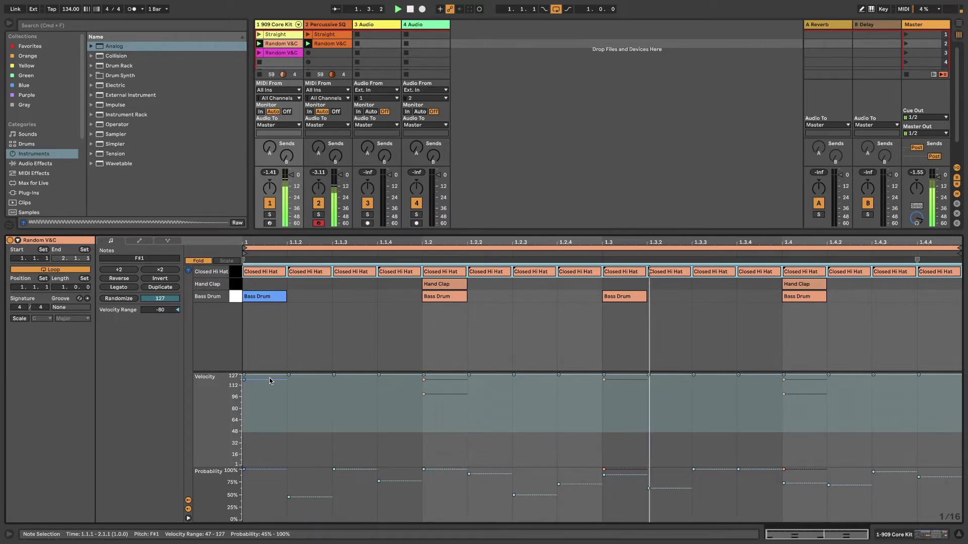
Step: Rework and clear the velocity range, re-randomize hi-hat velocities, and compare the probability randomize range
mouse_move(270, 381)
mouse_down()
mouse_move(269, 373)
mouse_move(272, 417)
mouse_up()
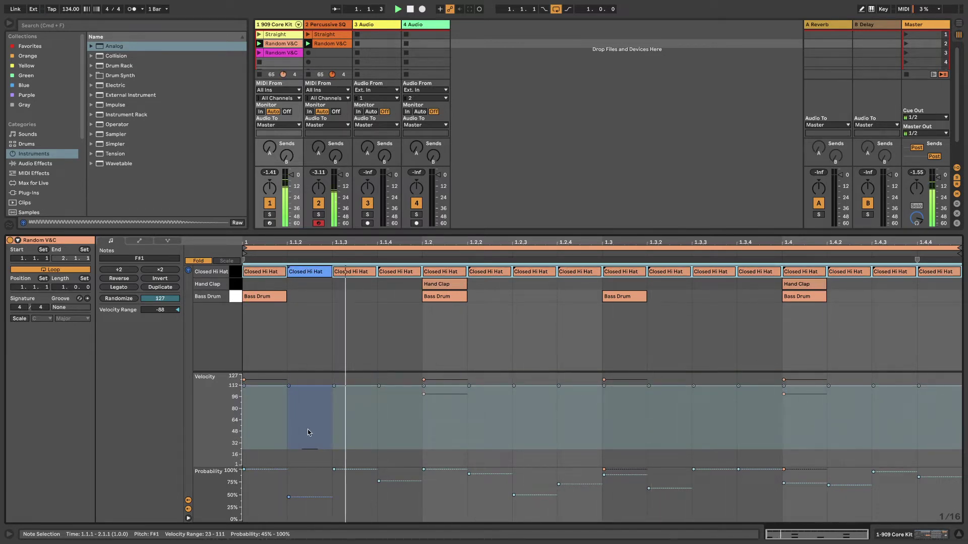
drag(309, 449, 309, 376)
click(309, 388)
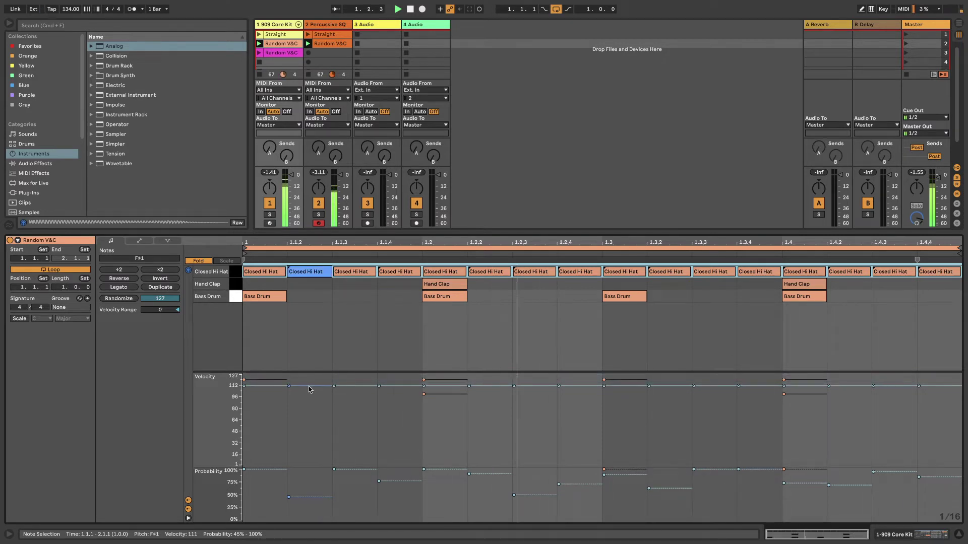
click(118, 298)
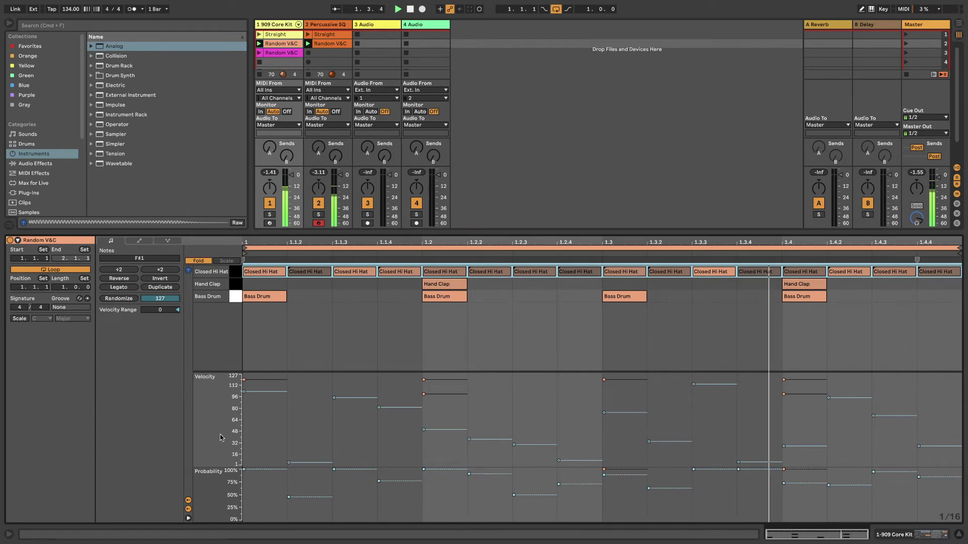
click(219, 462)
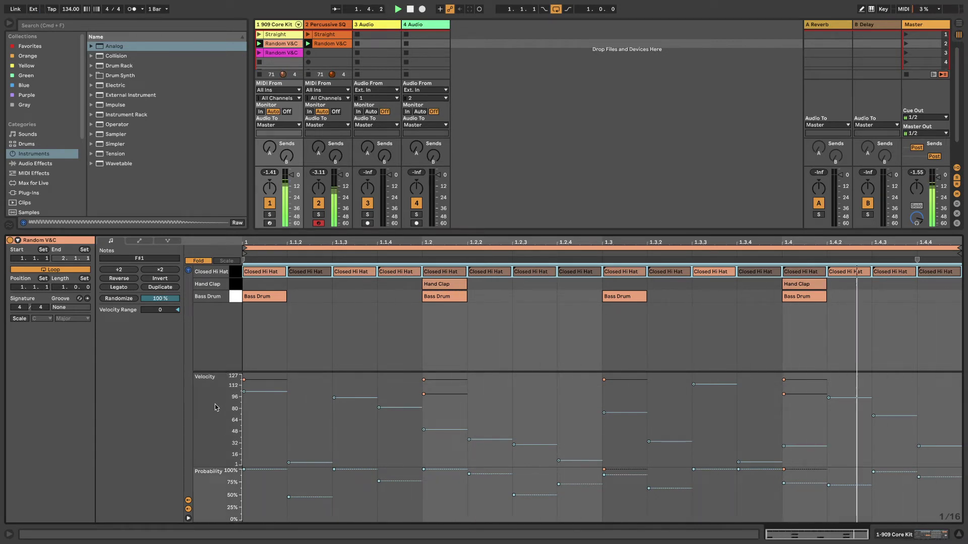
click(219, 433)
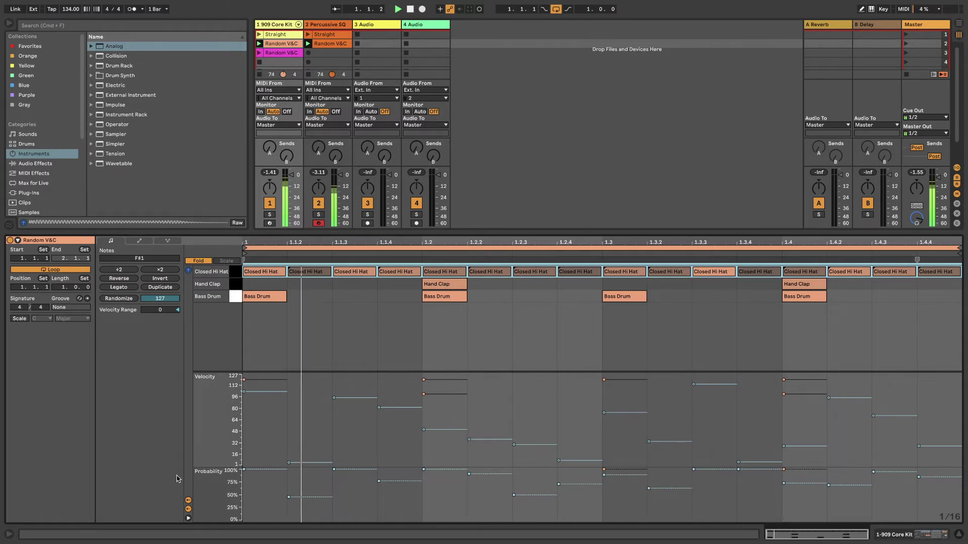
Step: Toggle the expression lanes until Velocity and Probability both show, with Probability enlarged
click(188, 519)
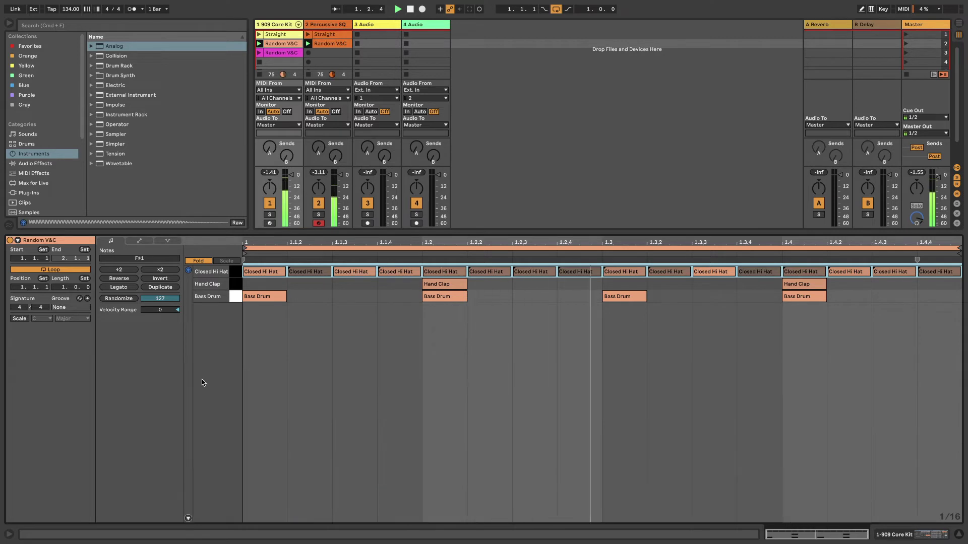
click(188, 519)
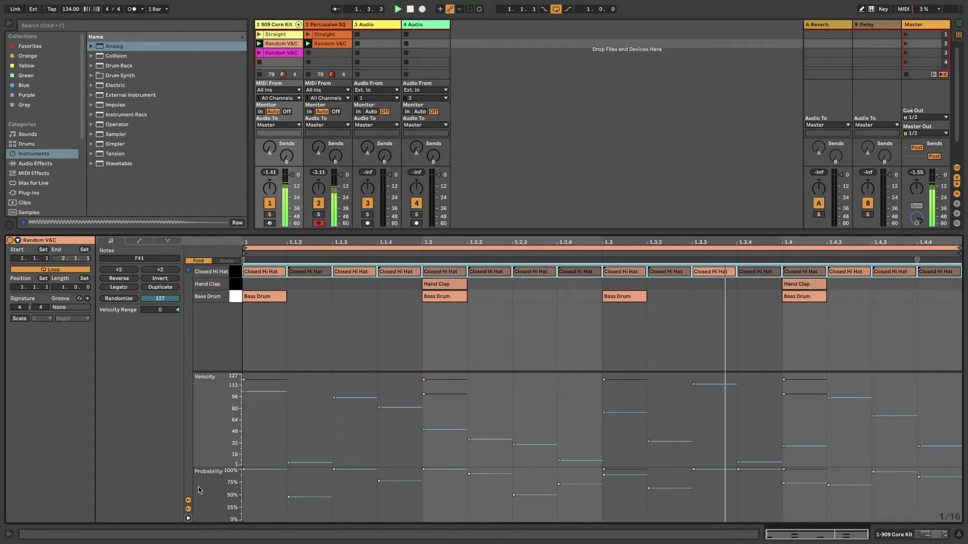
click(188, 501)
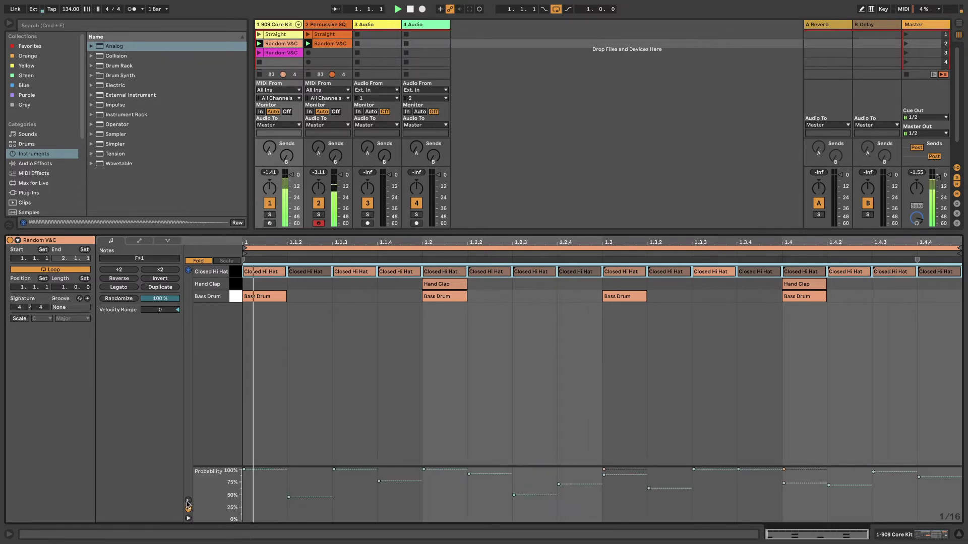
click(188, 501)
click(188, 501)
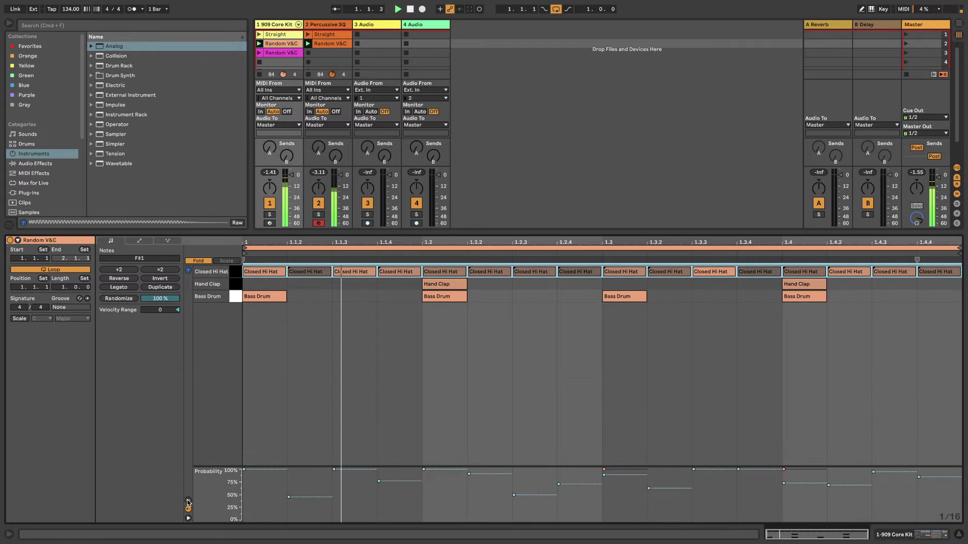
click(189, 499)
drag(213, 468, 207, 437)
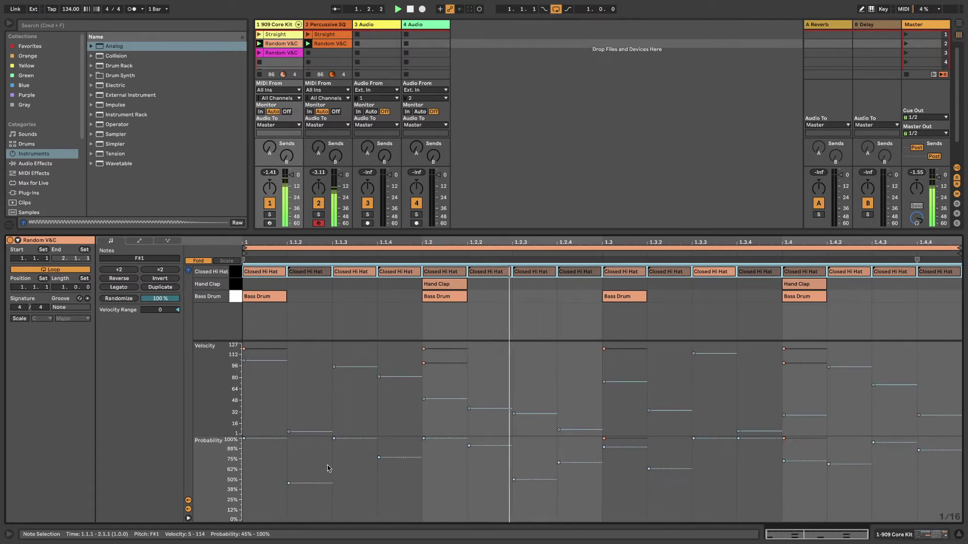
Step: Solo the 909 Core Kit, flatten the hi-hat probabilities, then re-randomize them to span 8%–94%
click(270, 214)
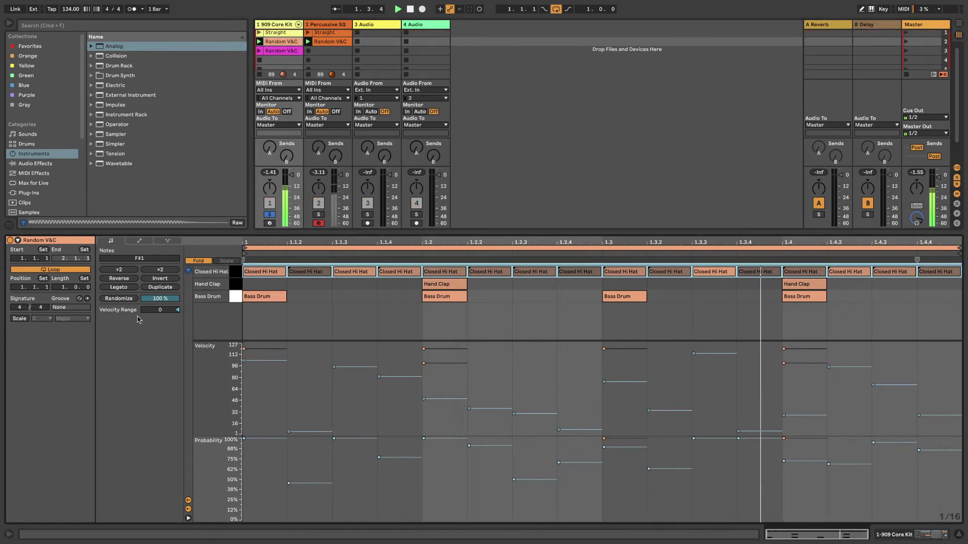
click(126, 300)
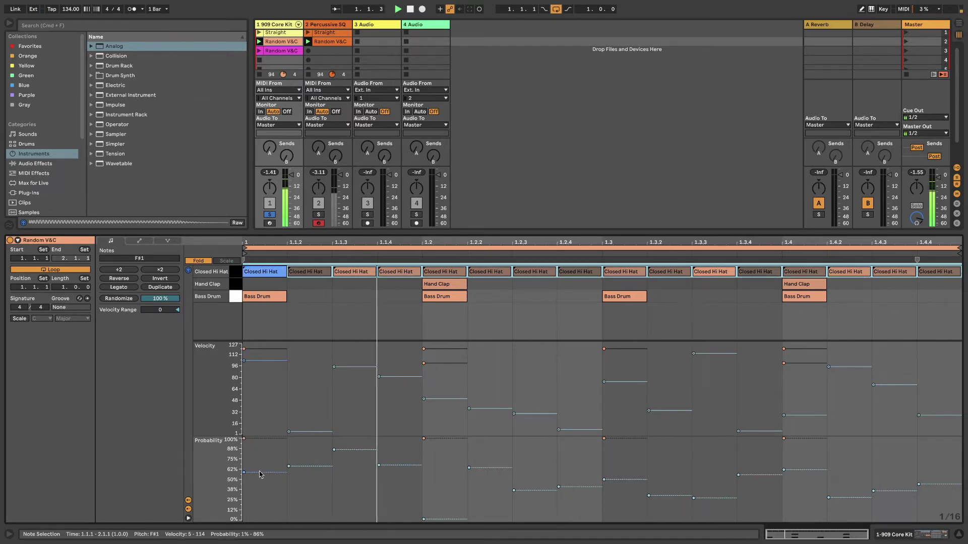
drag(260, 474, 260, 480)
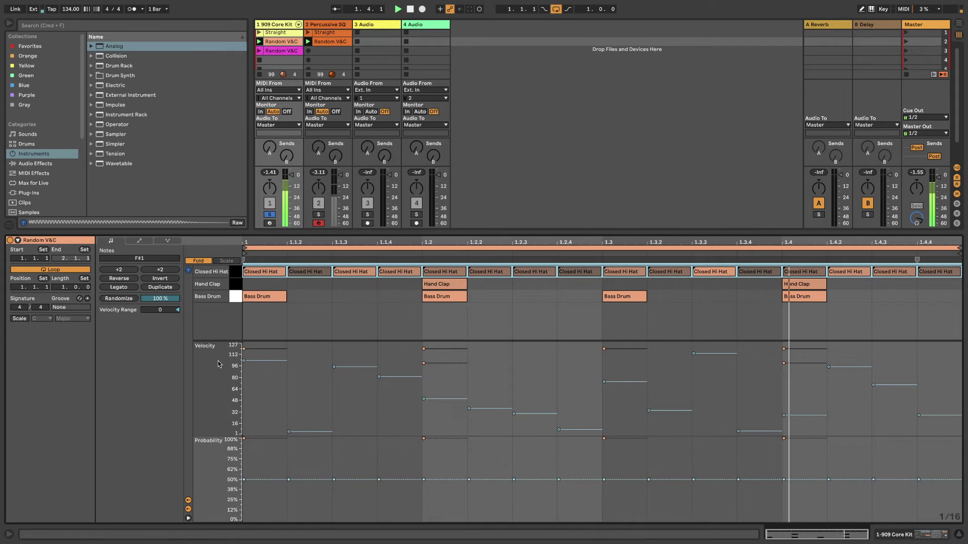
click(129, 299)
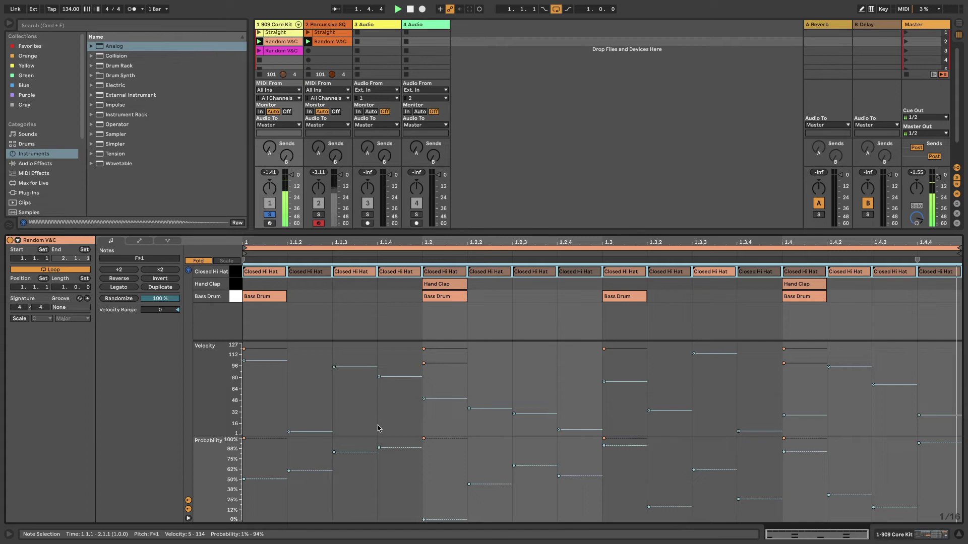
click(124, 299)
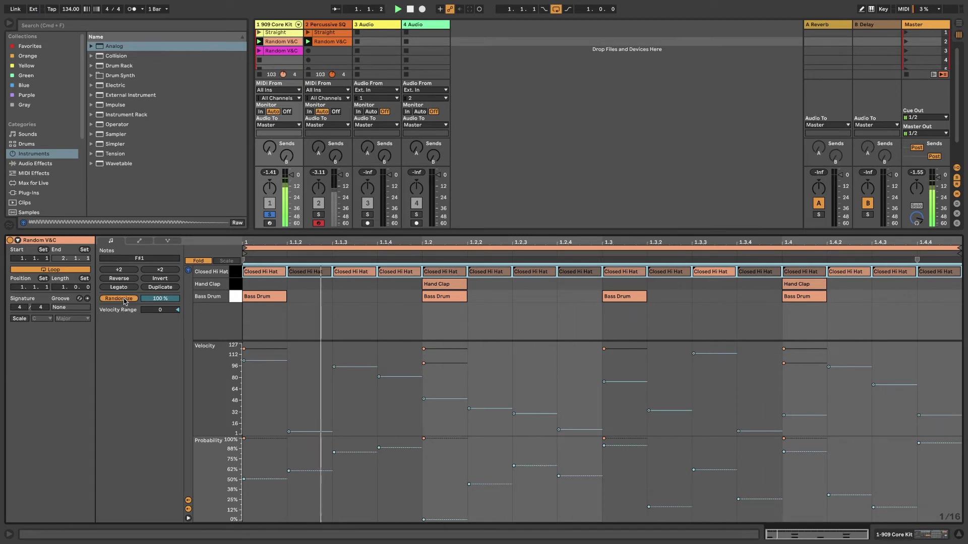
click(124, 299)
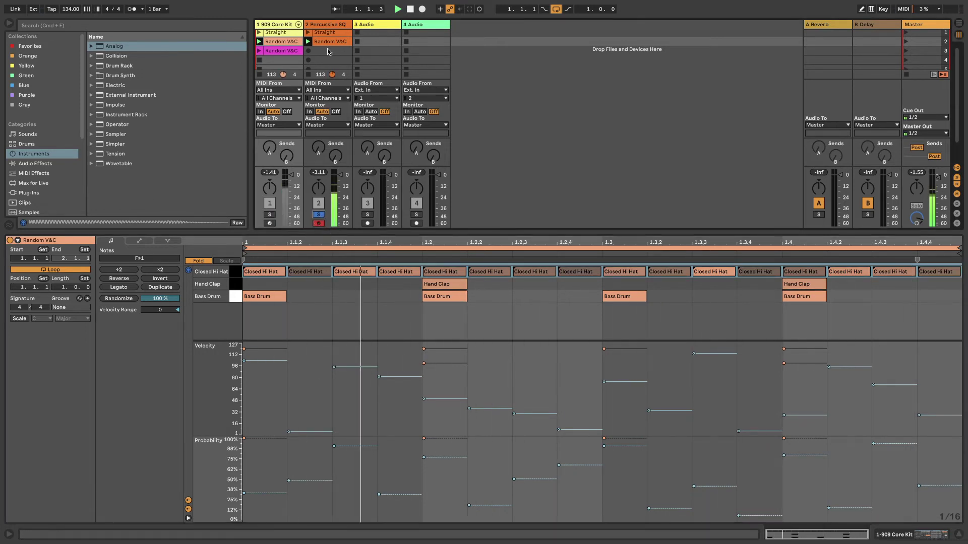
Step: Solo the bass, view its Random V&C clip with a taller note area, and show its device view
click(319, 214)
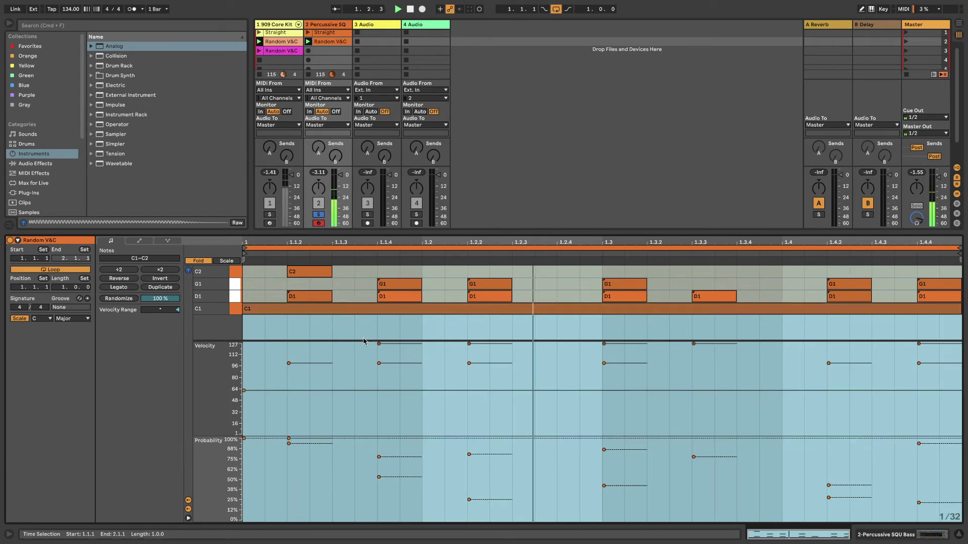
drag(364, 342, 364, 397)
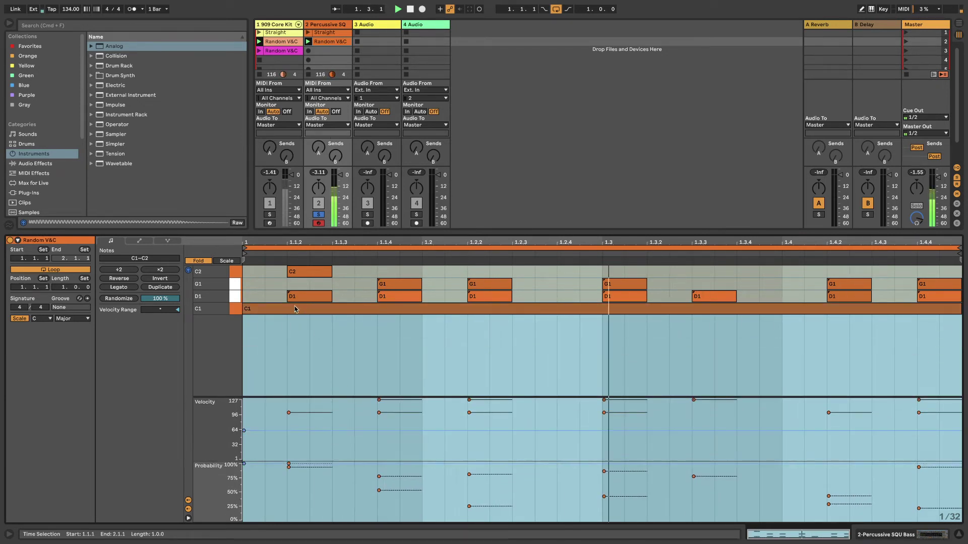
click(235, 312)
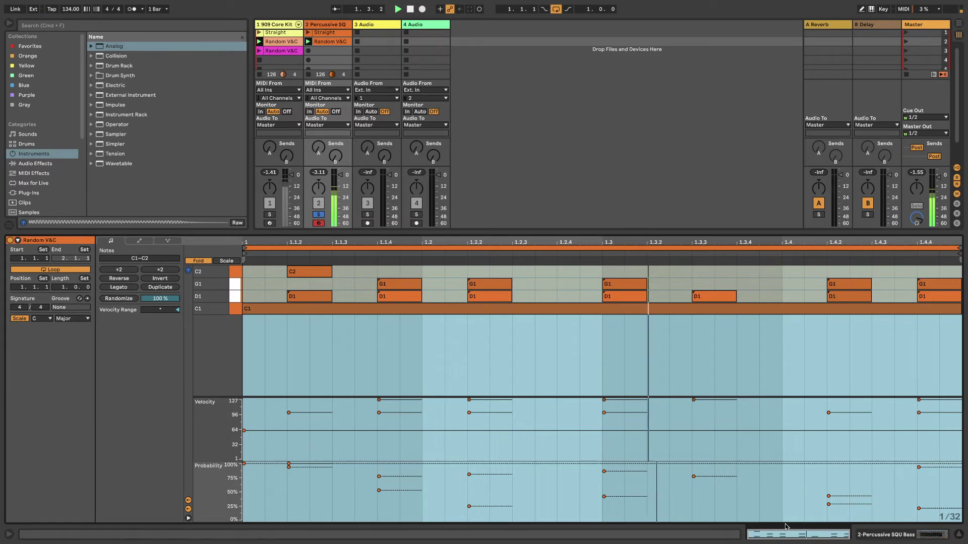
key(shift+Tab)
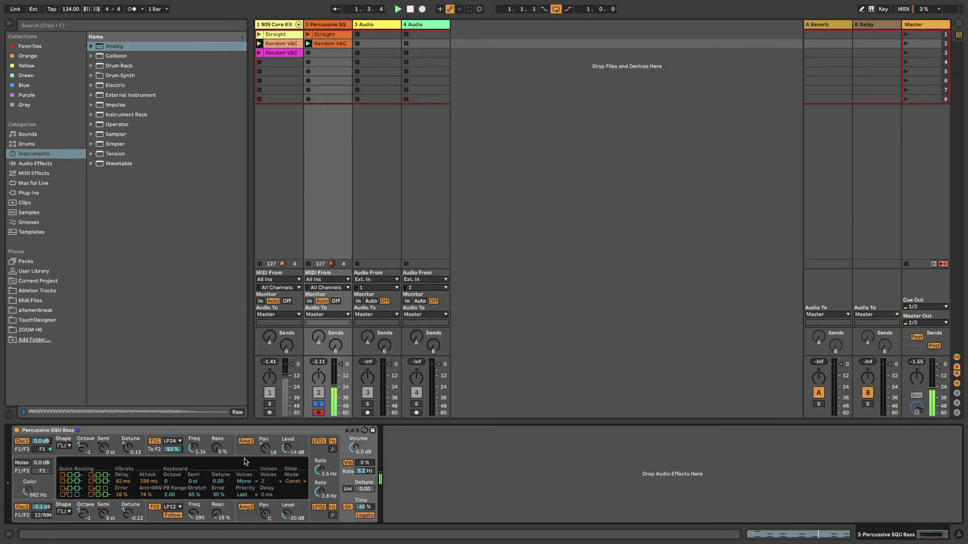
Step: Open the Analog Amp2 envelope, unsolo the bass, and launch its Straight then Random V&C clips
click(251, 519)
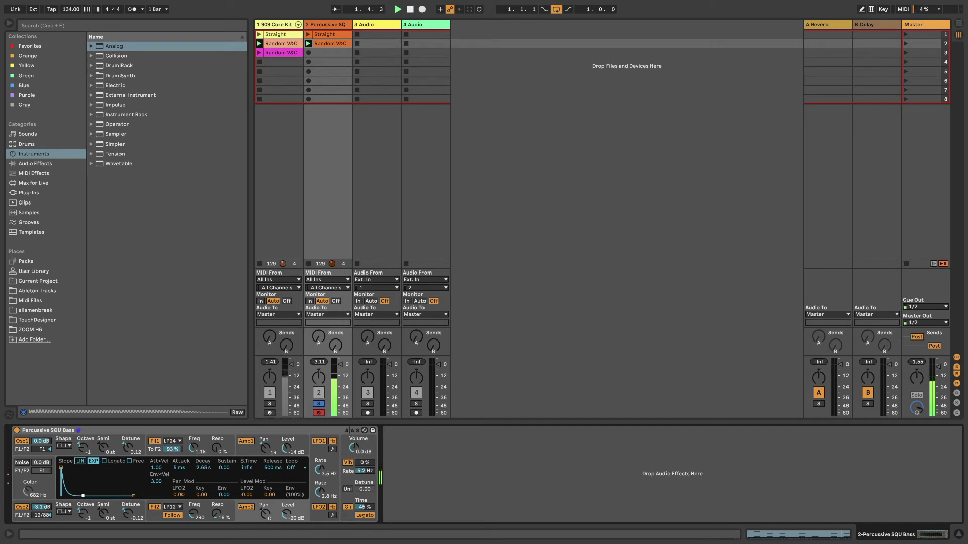
click(314, 404)
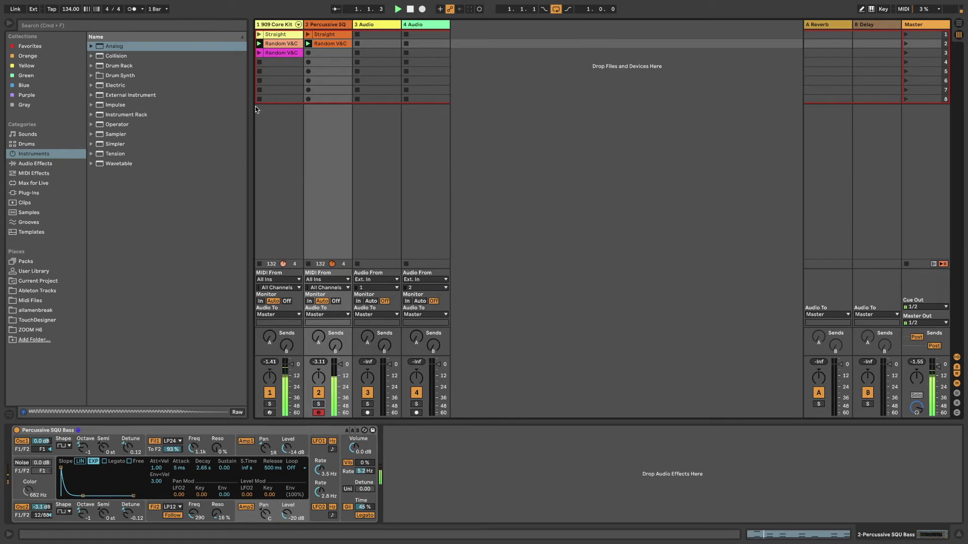
click(336, 36)
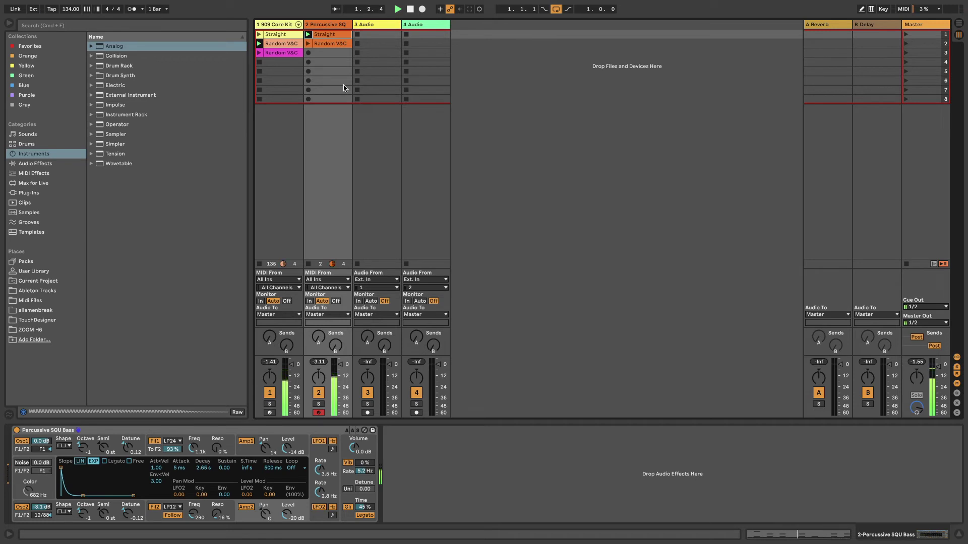
click(308, 44)
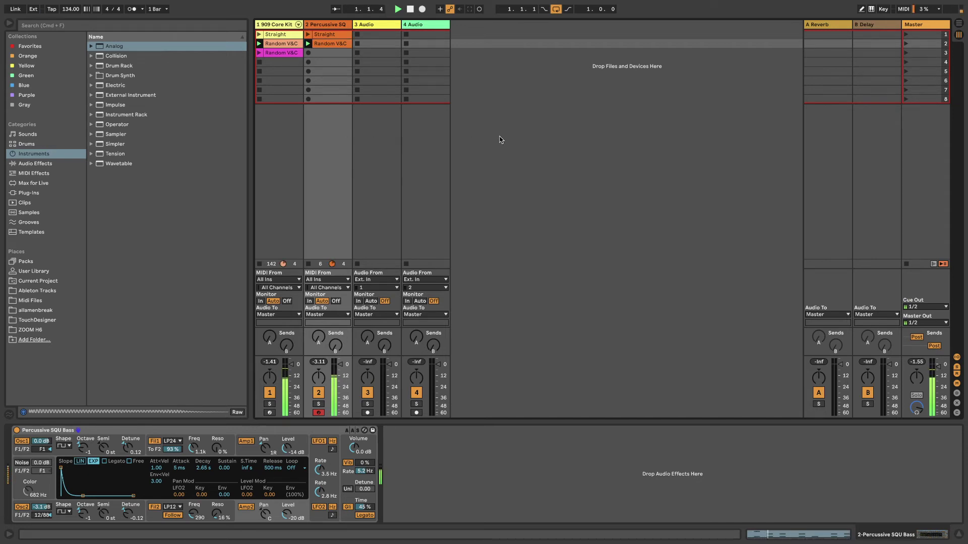
Step: Remove the empty MIDI clip from drum slot 5 and enlarge the clip grid to show more scenes
double_click(285, 70)
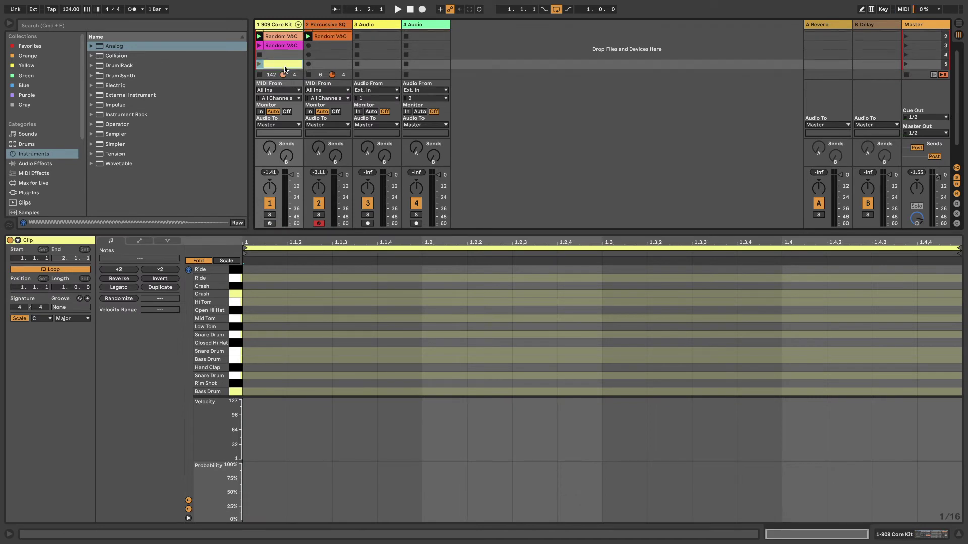
key(BackSpace)
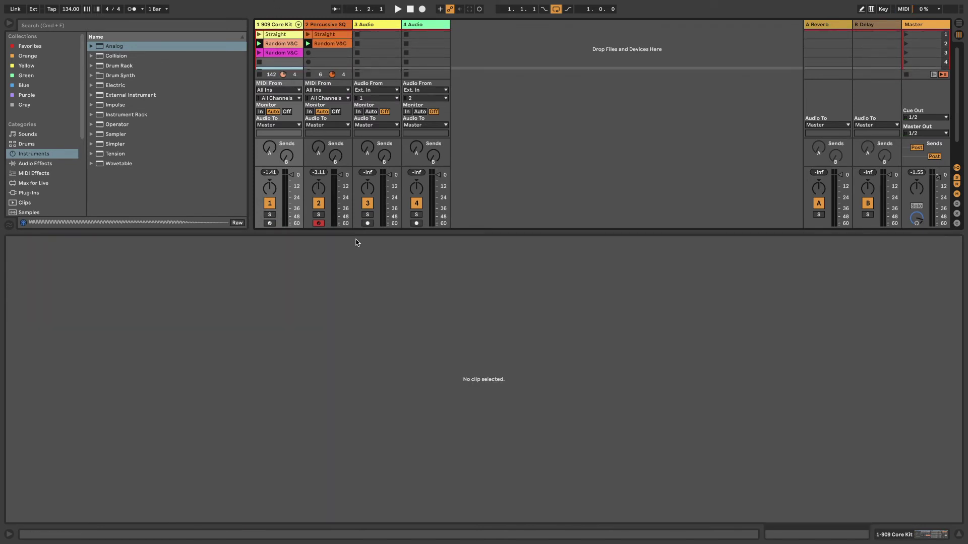
drag(353, 233, 353, 284)
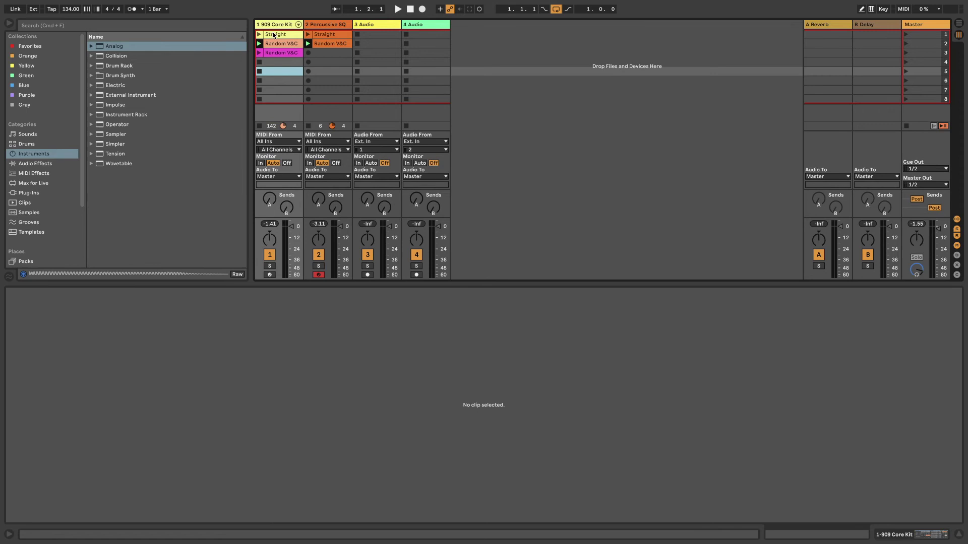
Step: Copy the Straight clip into track 1's fifth slot and give its clip editor more height
click(273, 35)
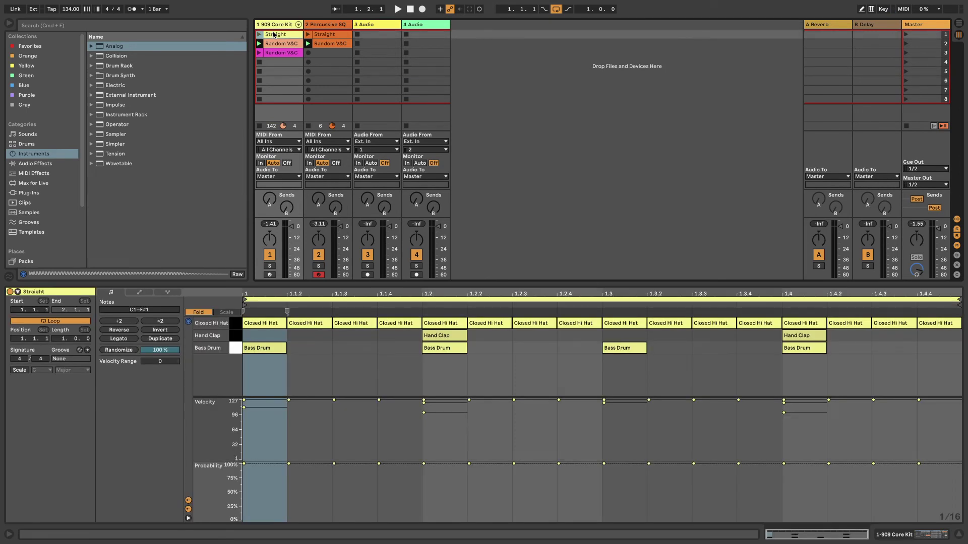
drag(273, 35, 275, 72)
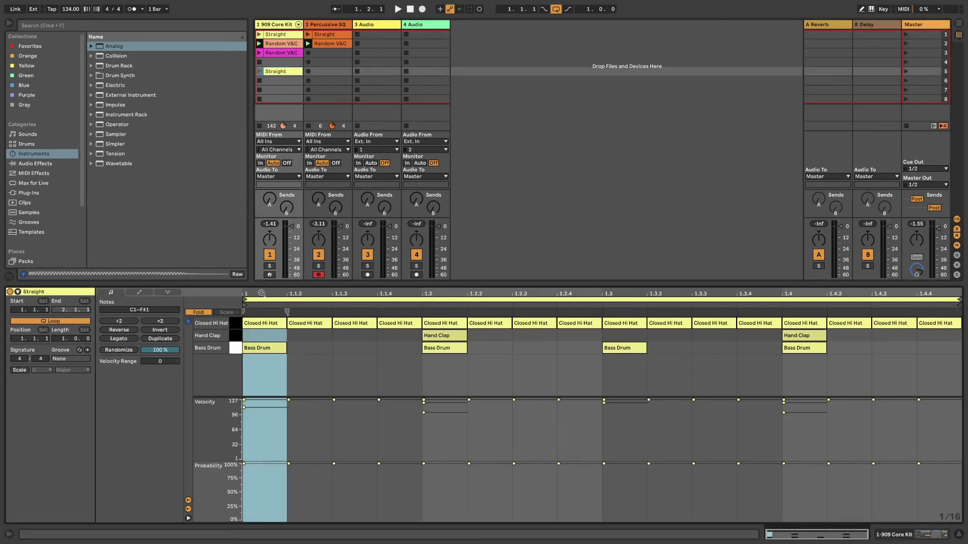
click(188, 519)
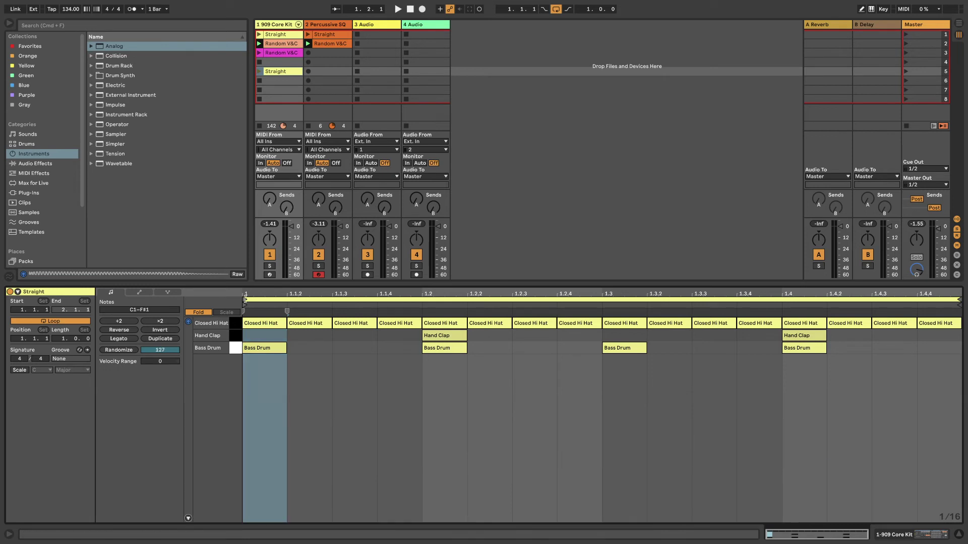
drag(240, 285, 249, 255)
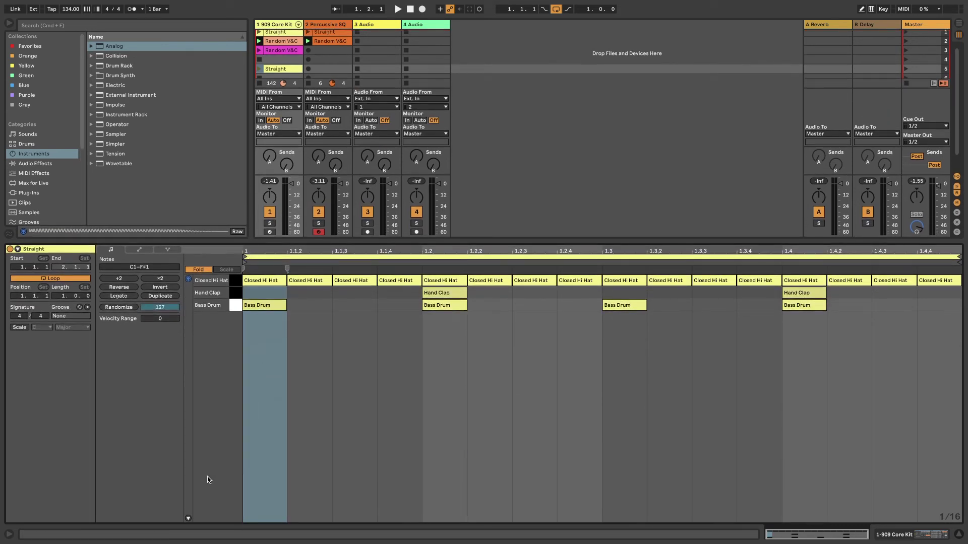
Step: Show the Velocity and Probability lanes below the copied clip's notes
click(189, 519)
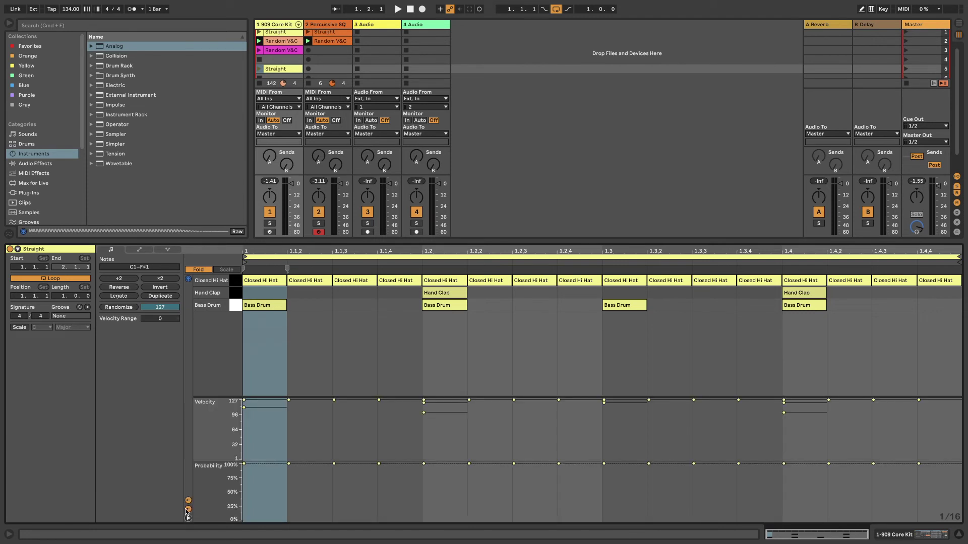
click(187, 510)
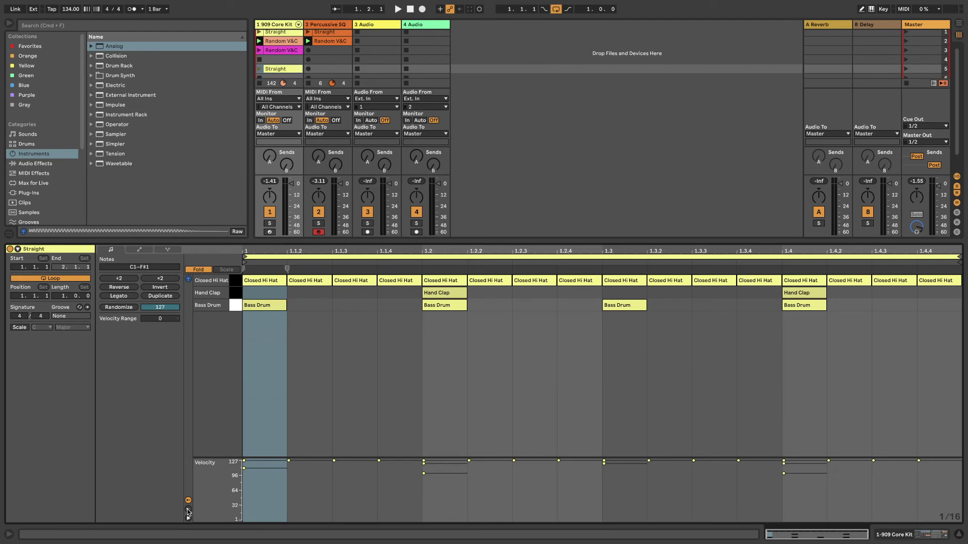
click(189, 509)
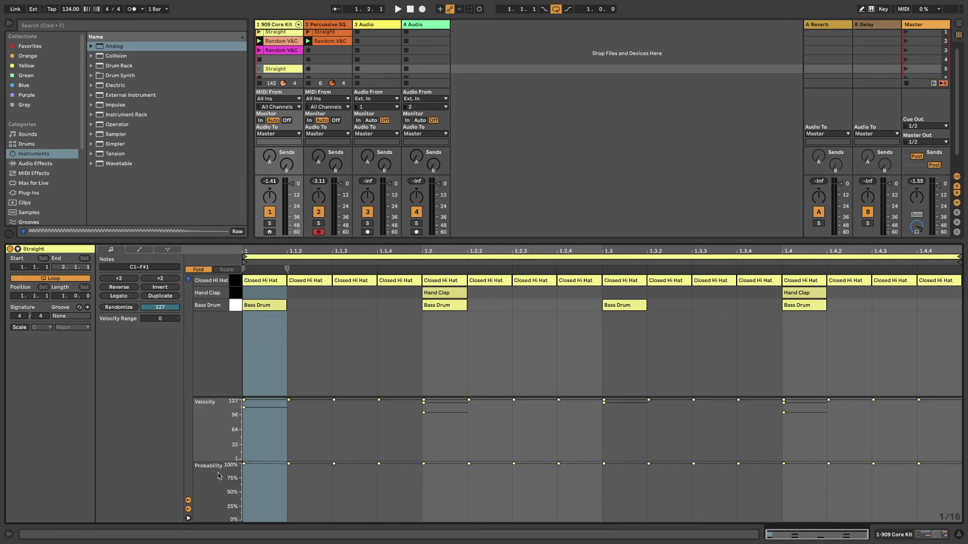
Step: Unfold all drum rows, then fold back to Closed Hi Hat, Hand Clap and Bass Drum
click(236, 281)
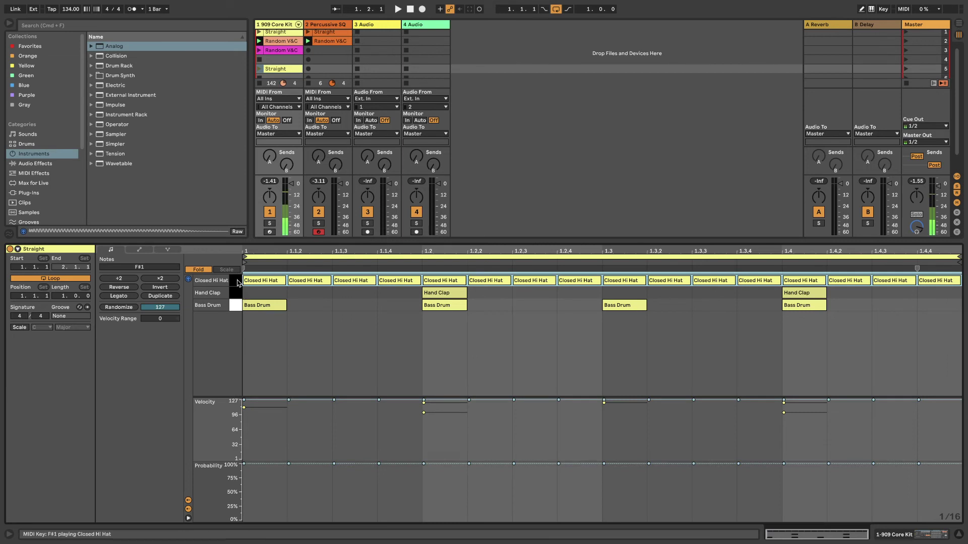
key(f)
scroll(262, 334, down, 5)
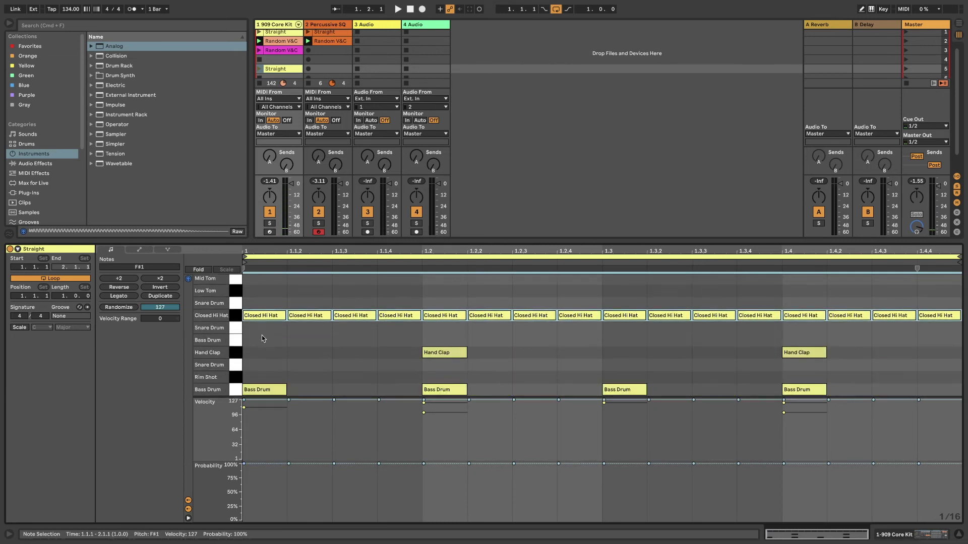
scroll(204, 275, up, 2)
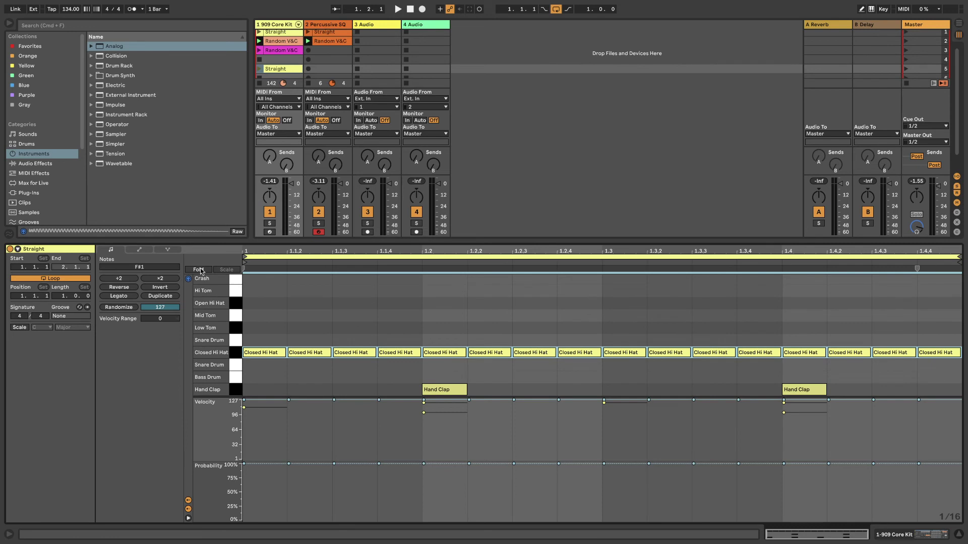
scroll(266, 328, down, 3)
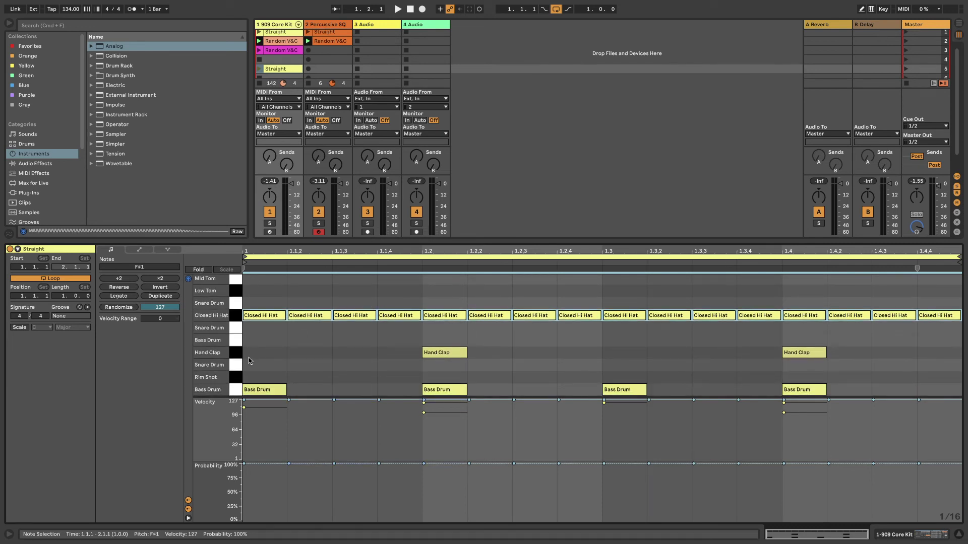
click(234, 309)
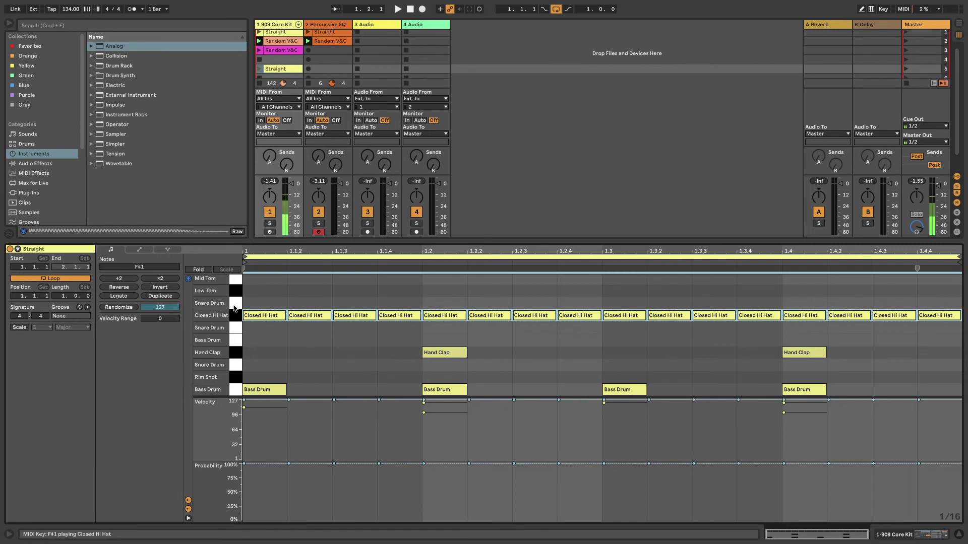
click(199, 270)
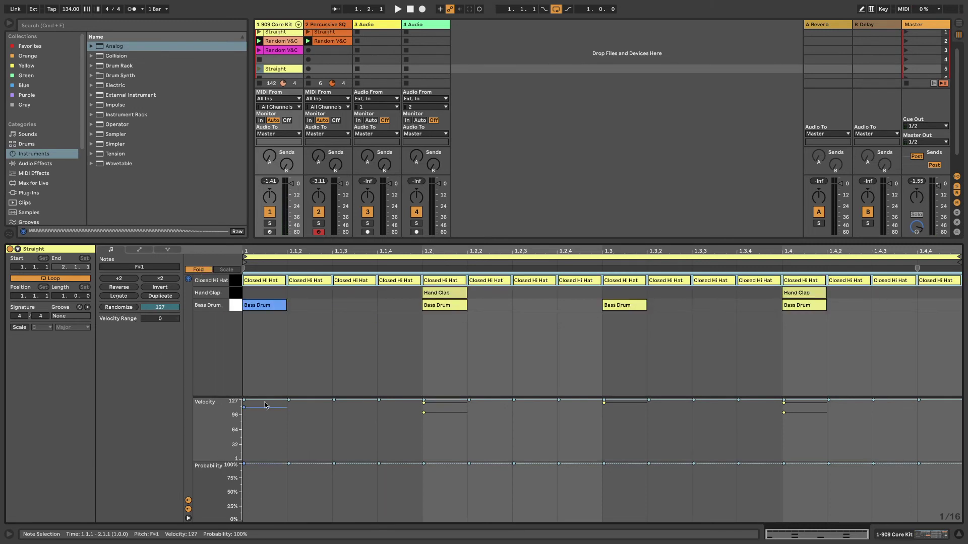
Step: Randomize the Closed Hi Hat velocities (7–117) and probabilities (4%–90%) while the clip plays
click(265, 401)
click(211, 280)
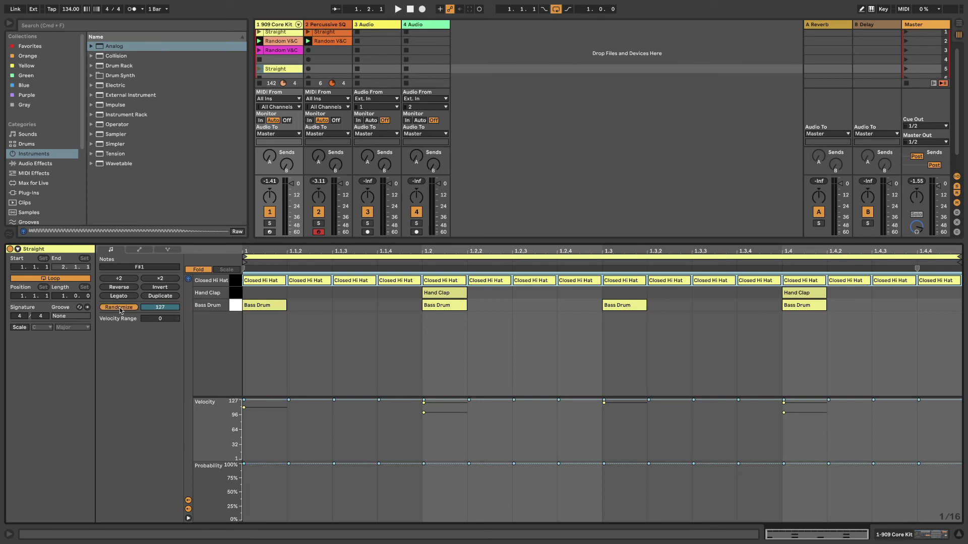
click(120, 308)
key(space)
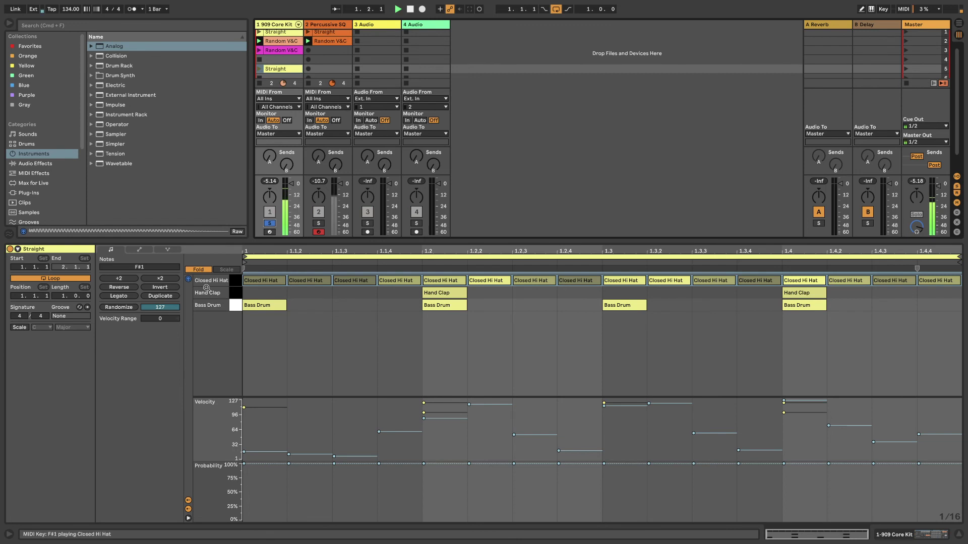
click(126, 308)
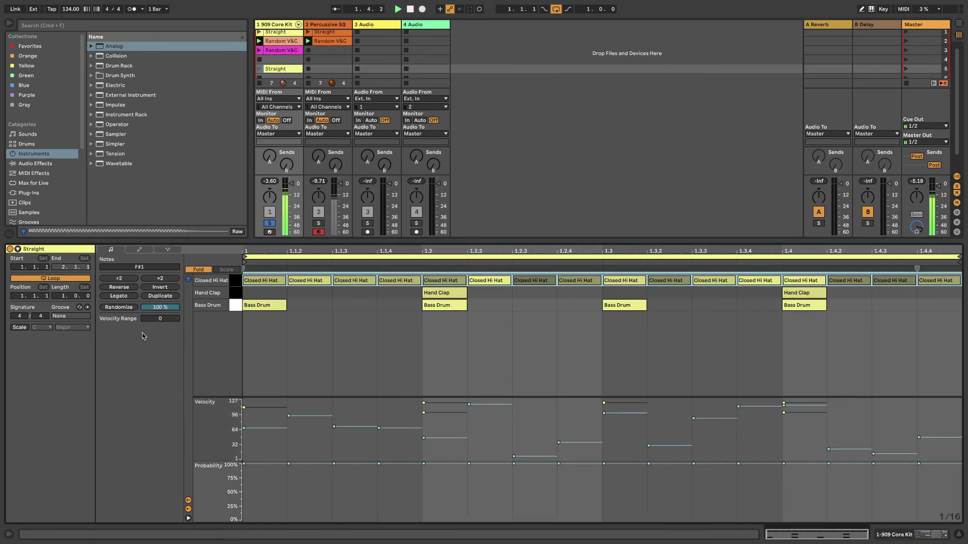
click(124, 307)
click(119, 308)
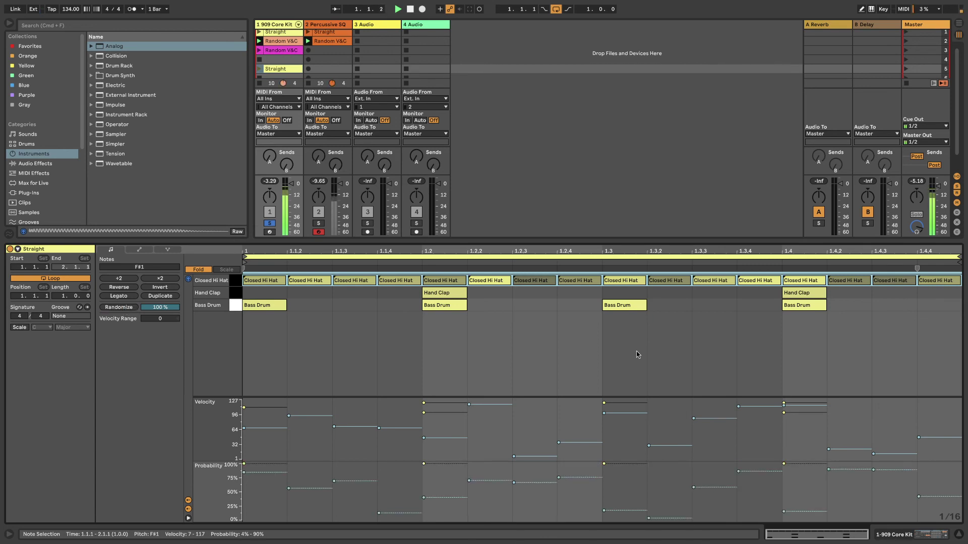
Step: Turn off the 909 Core Kit's solo so all four tracks play
click(271, 224)
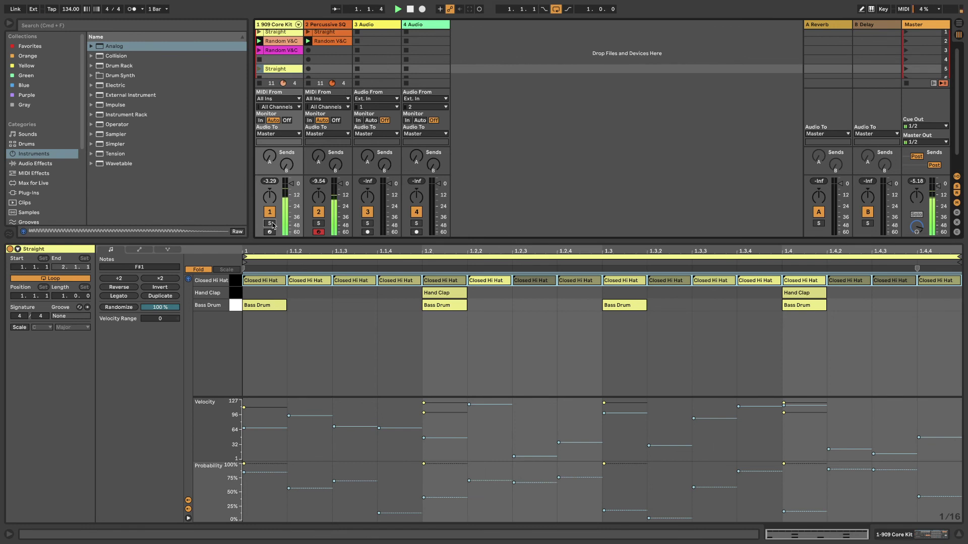